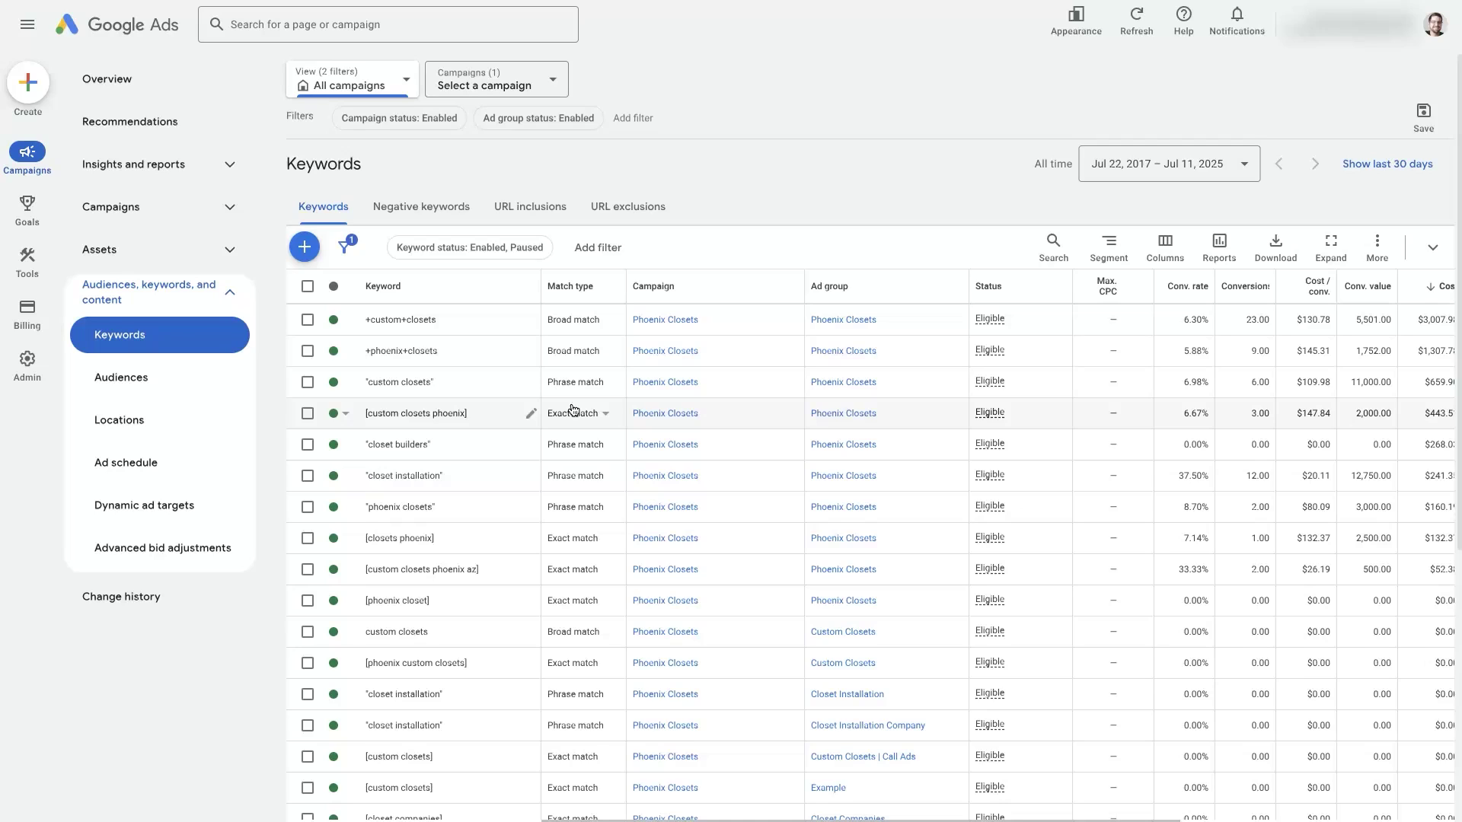
Open the Search terms report under Insights and reports and narrow the Campaign column to reveal more metrics
left_click(764, 184)
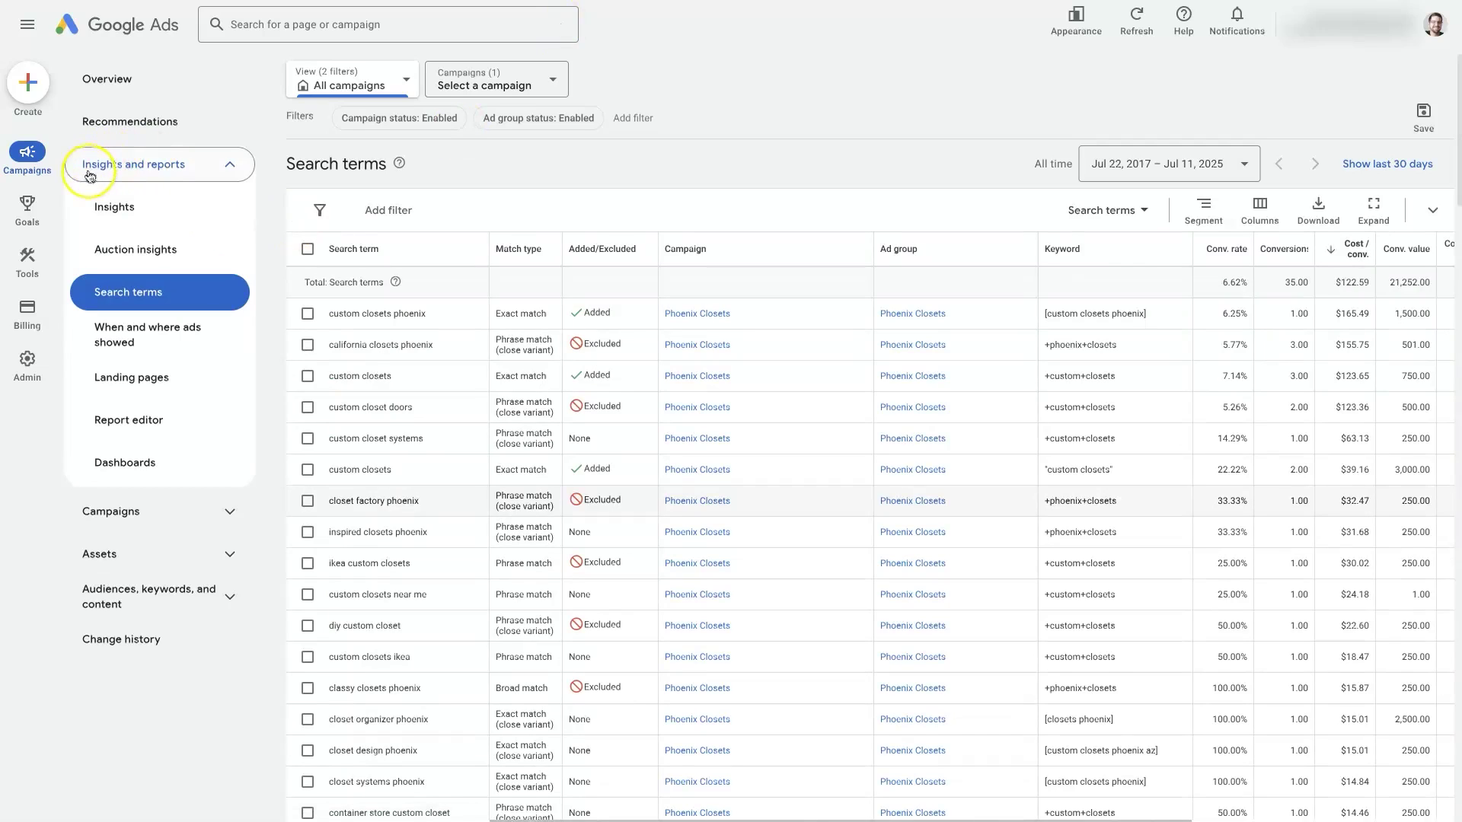
left_click(230, 166)
left_click(231, 166)
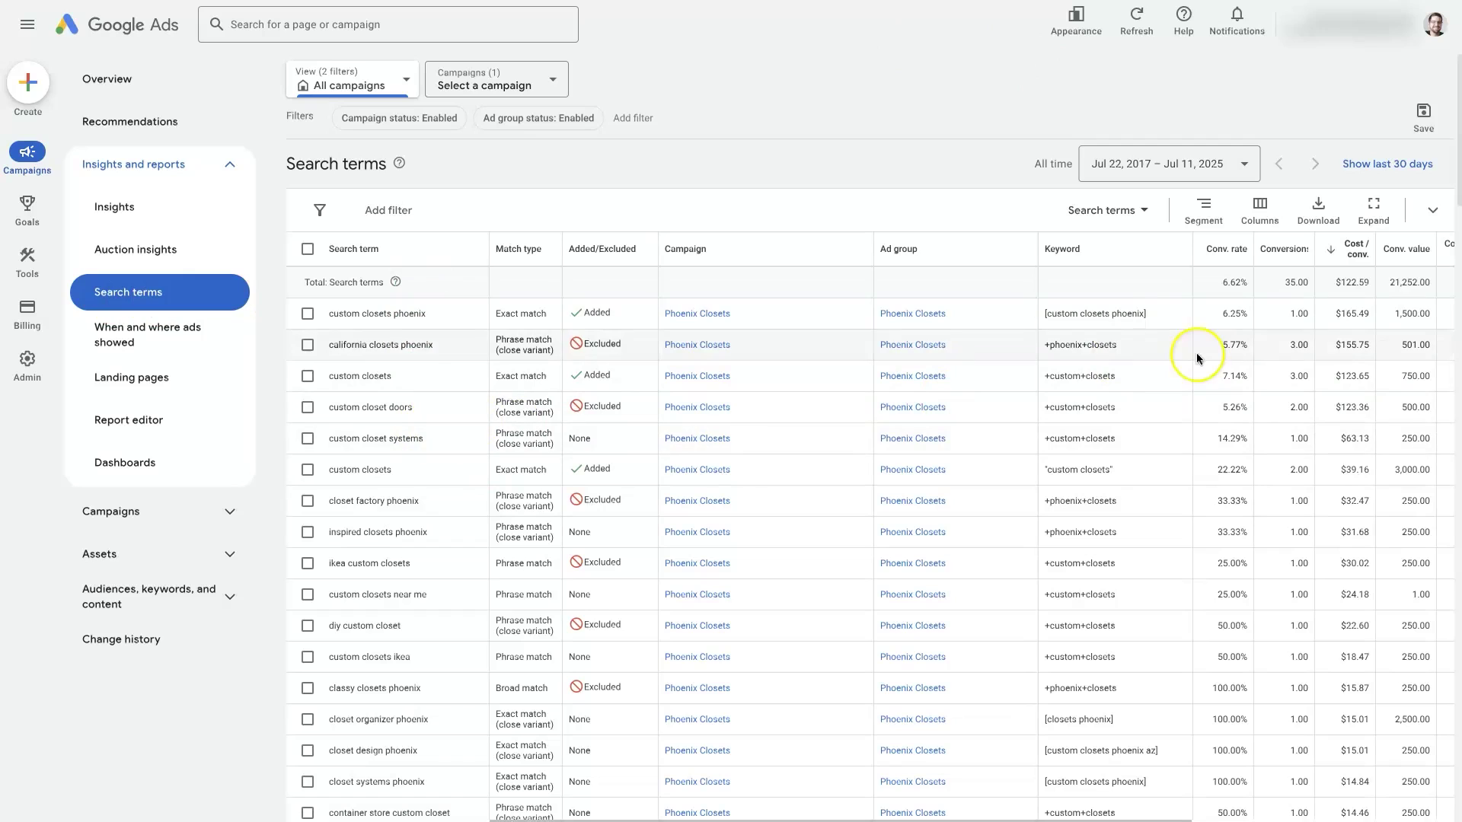
left_click_drag(874, 243, 775, 251)
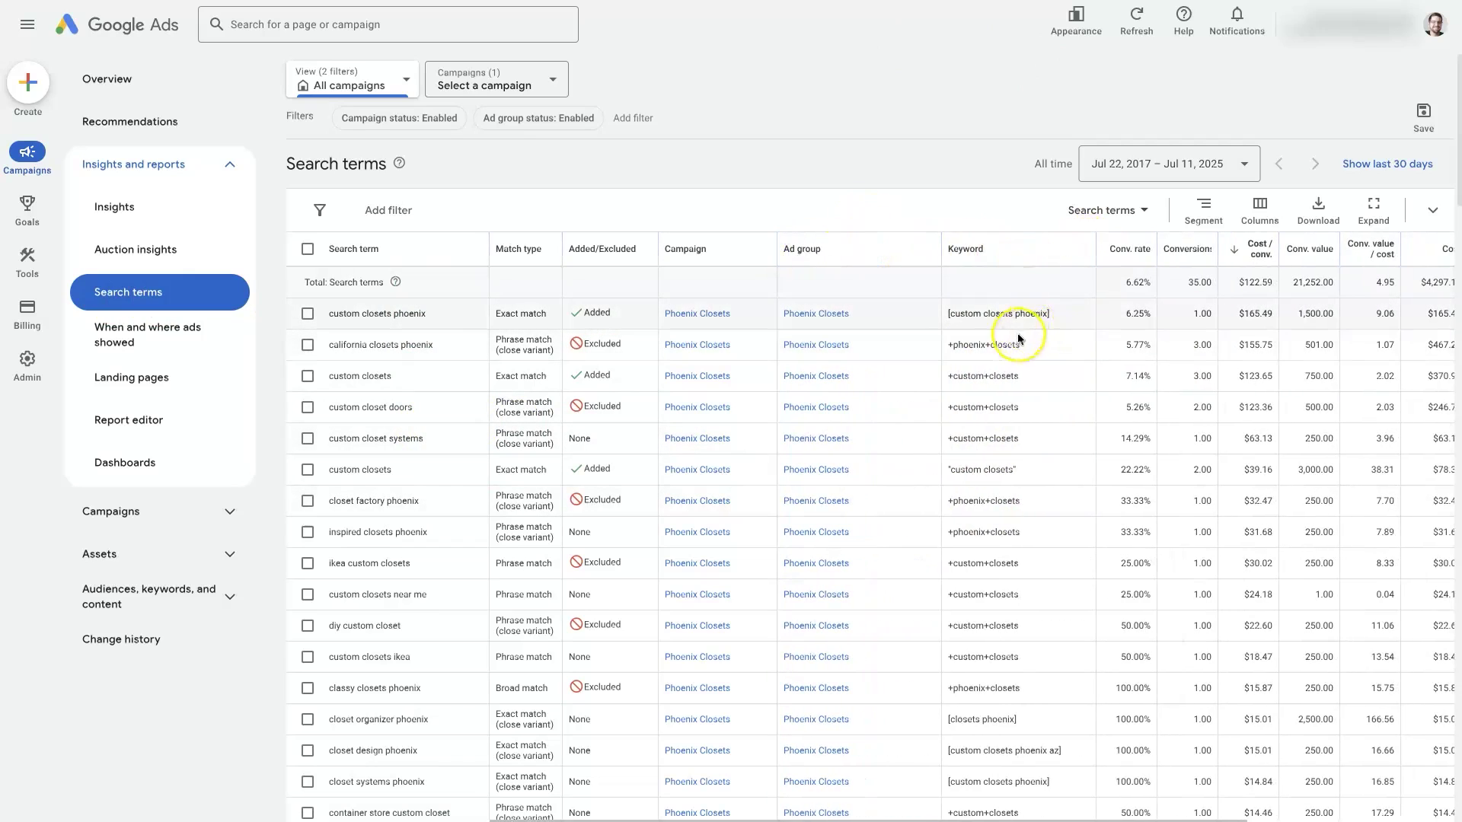
Compare the search term "california closets phoenix" with the keyword it was matched to
left_click_drag(1024, 346, 946, 348)
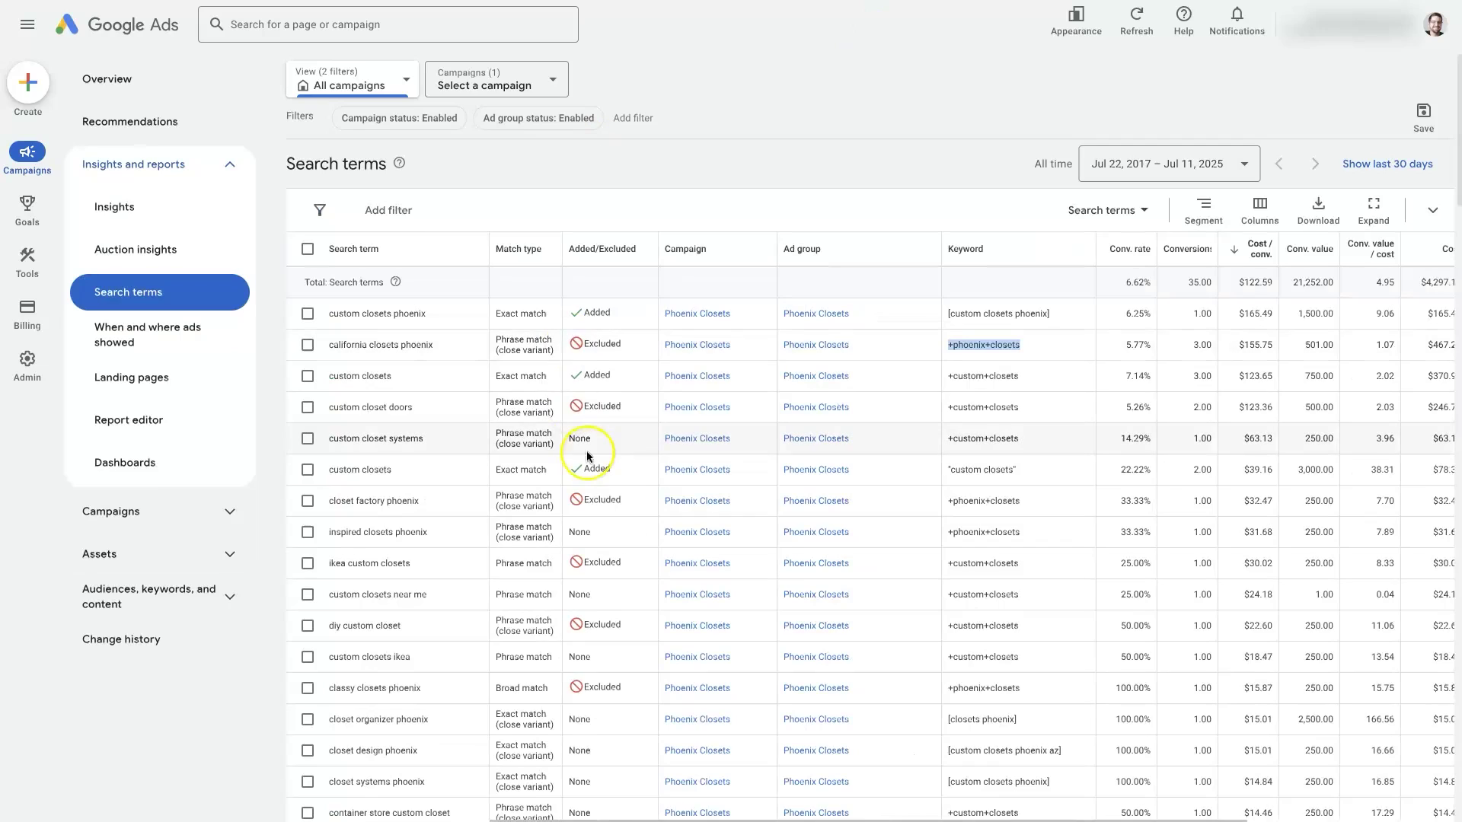
left_click(328, 346)
left_click_drag(328, 346, 436, 348)
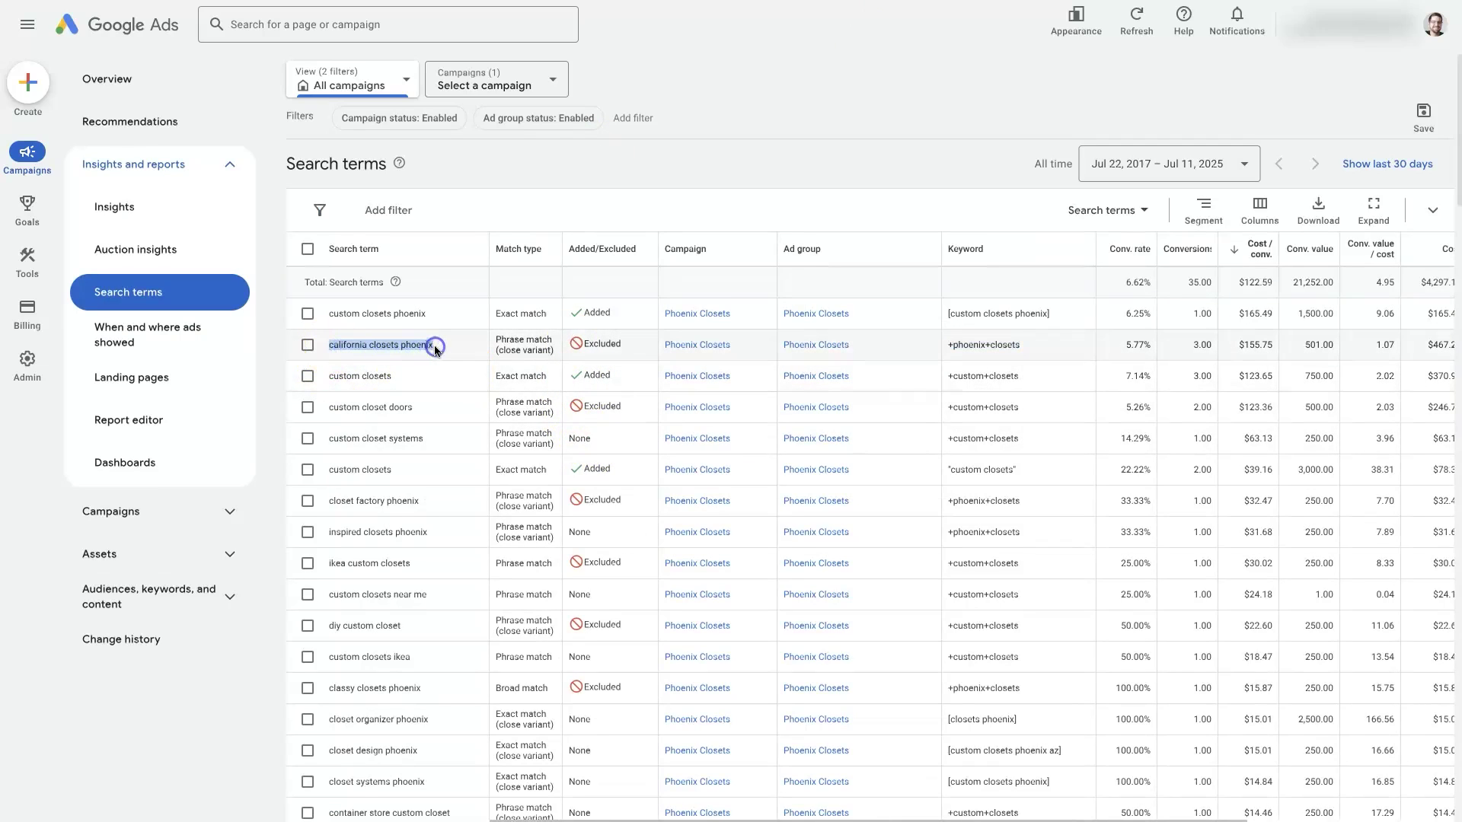
left_click(436, 348)
left_click_drag(948, 346, 1024, 346)
left_click(1026, 345)
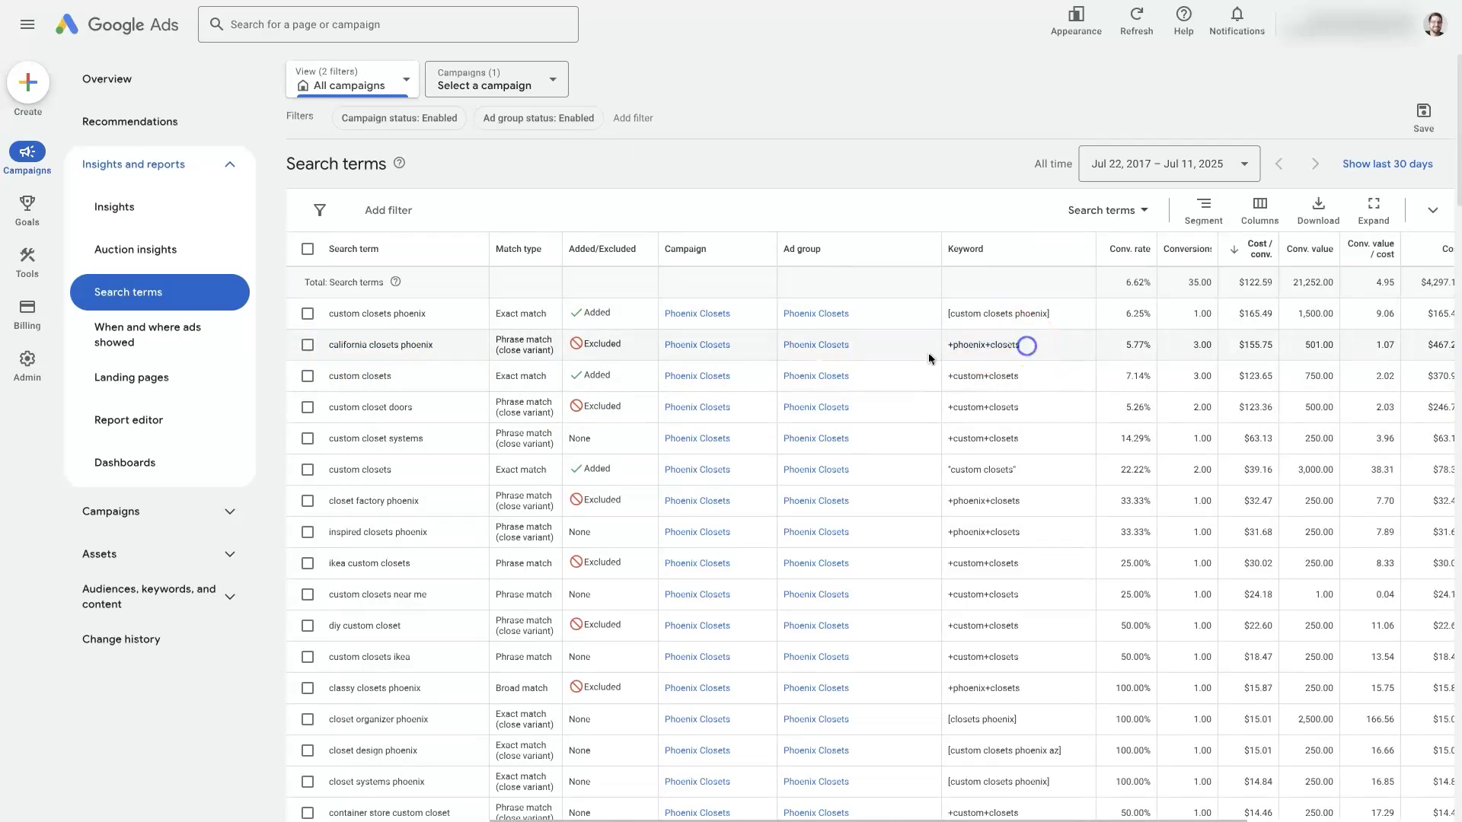
left_click_drag(434, 346, 328, 351)
left_click(365, 345)
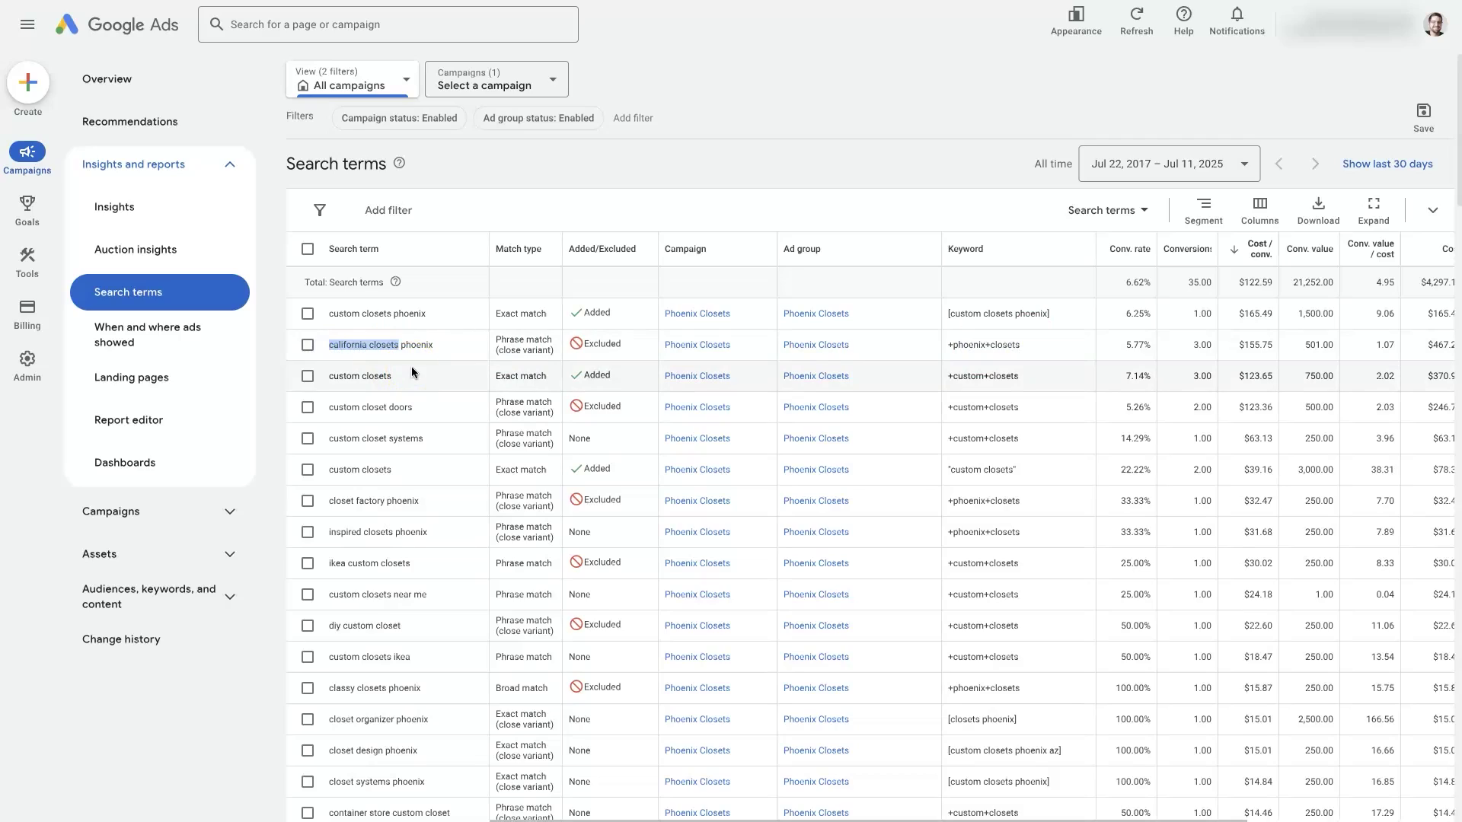
Examine the "ikea custom closets" and "california closets phoenix" search terms against their matched keywords
scroll(411, 366, "down", 2)
scroll(415, 368, "down", 1)
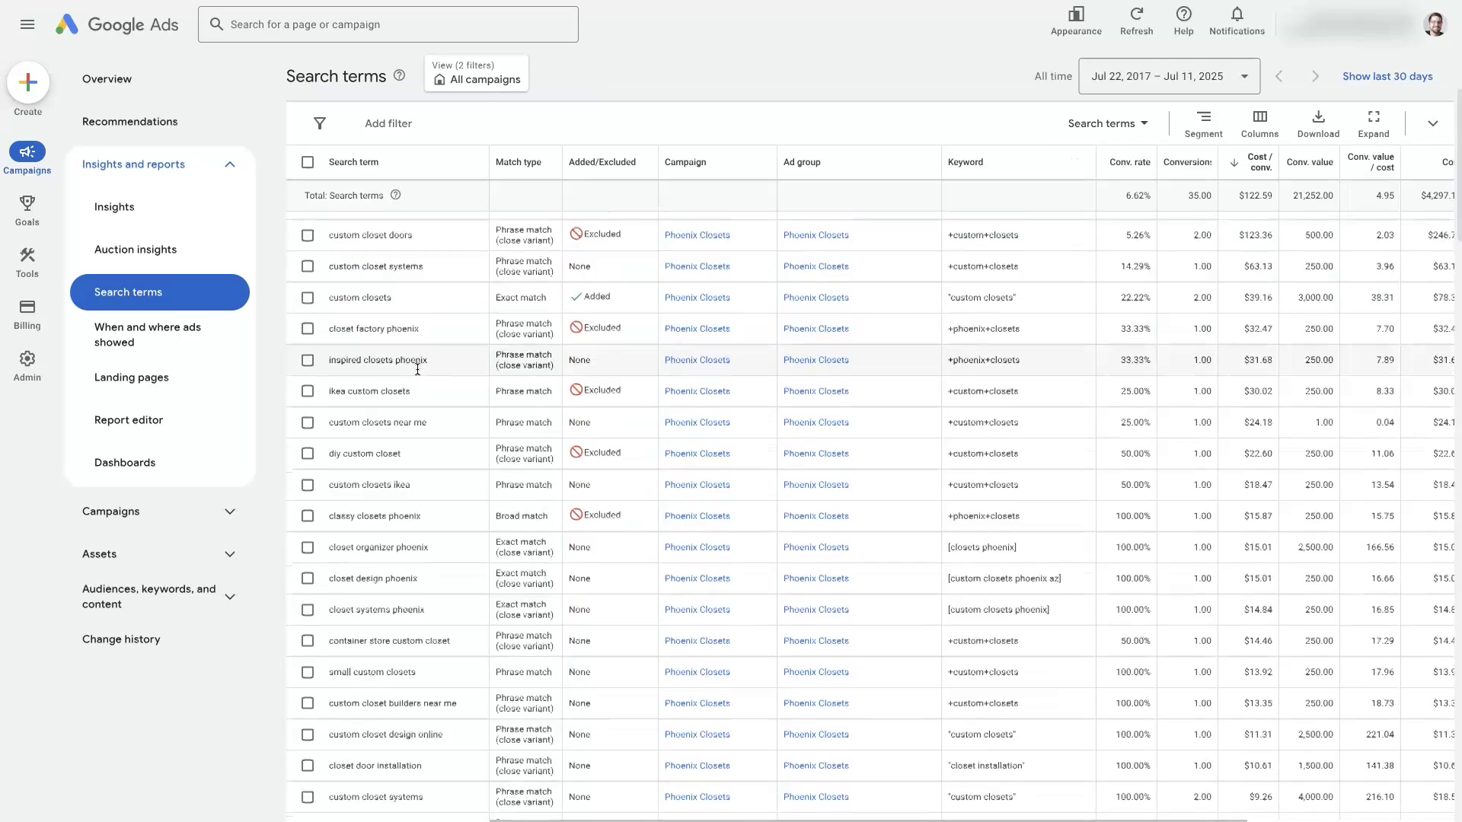
scroll(418, 370, "up", 3)
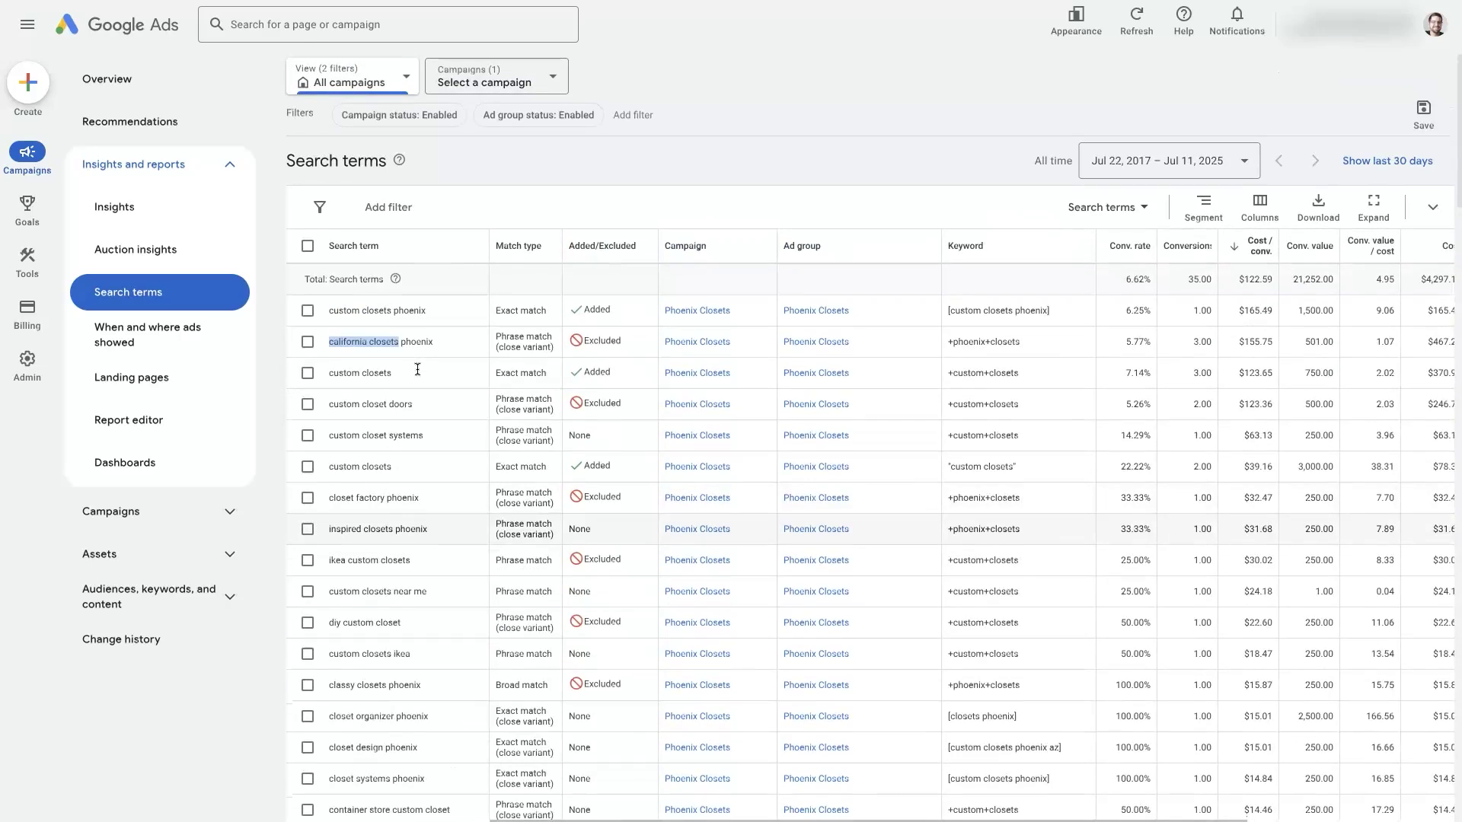
left_click_drag(434, 561, 296, 555)
left_click(1031, 567)
left_click_drag(1030, 567, 943, 568)
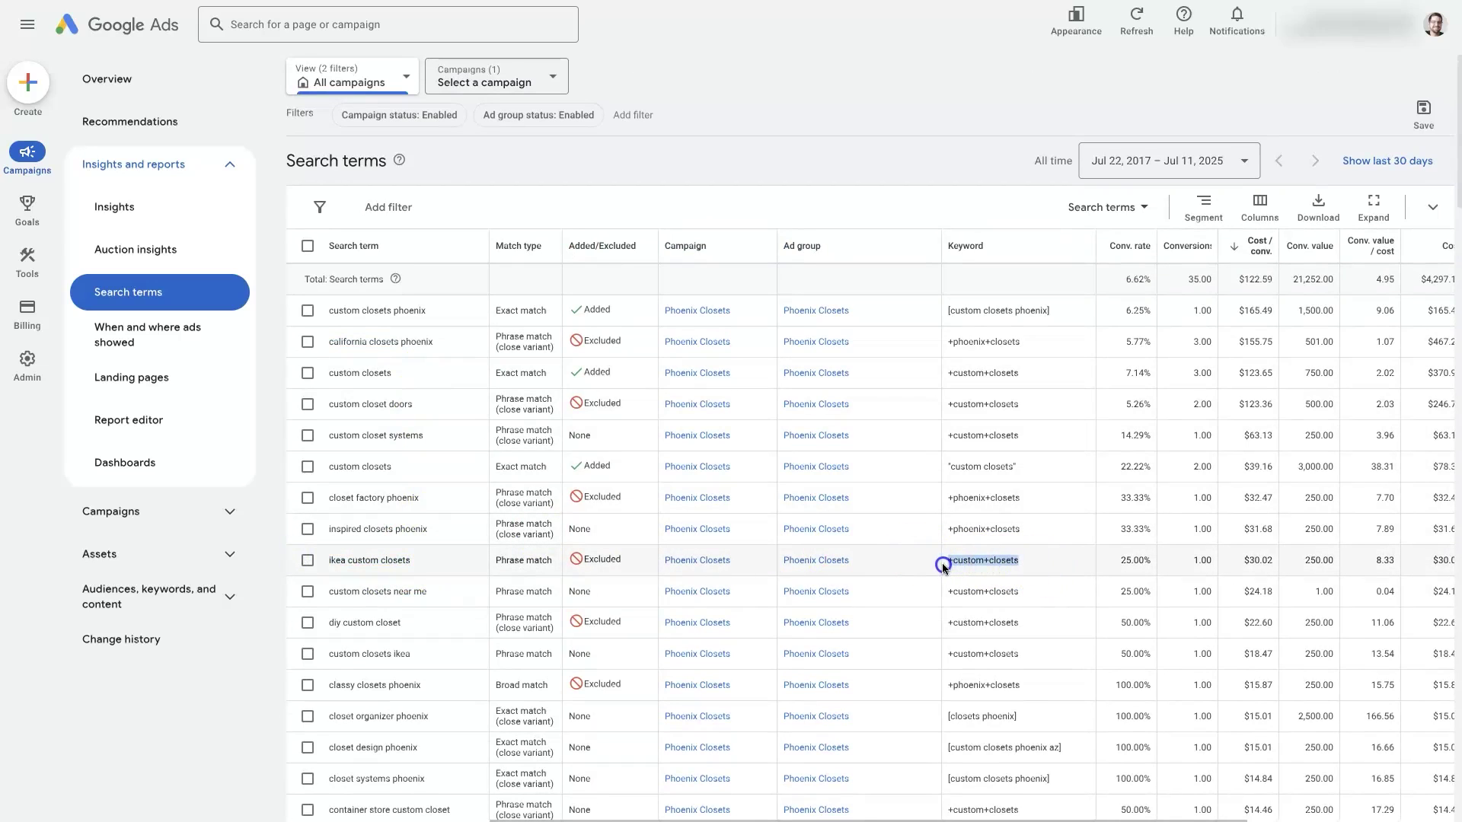
left_click_drag(423, 559, 326, 562)
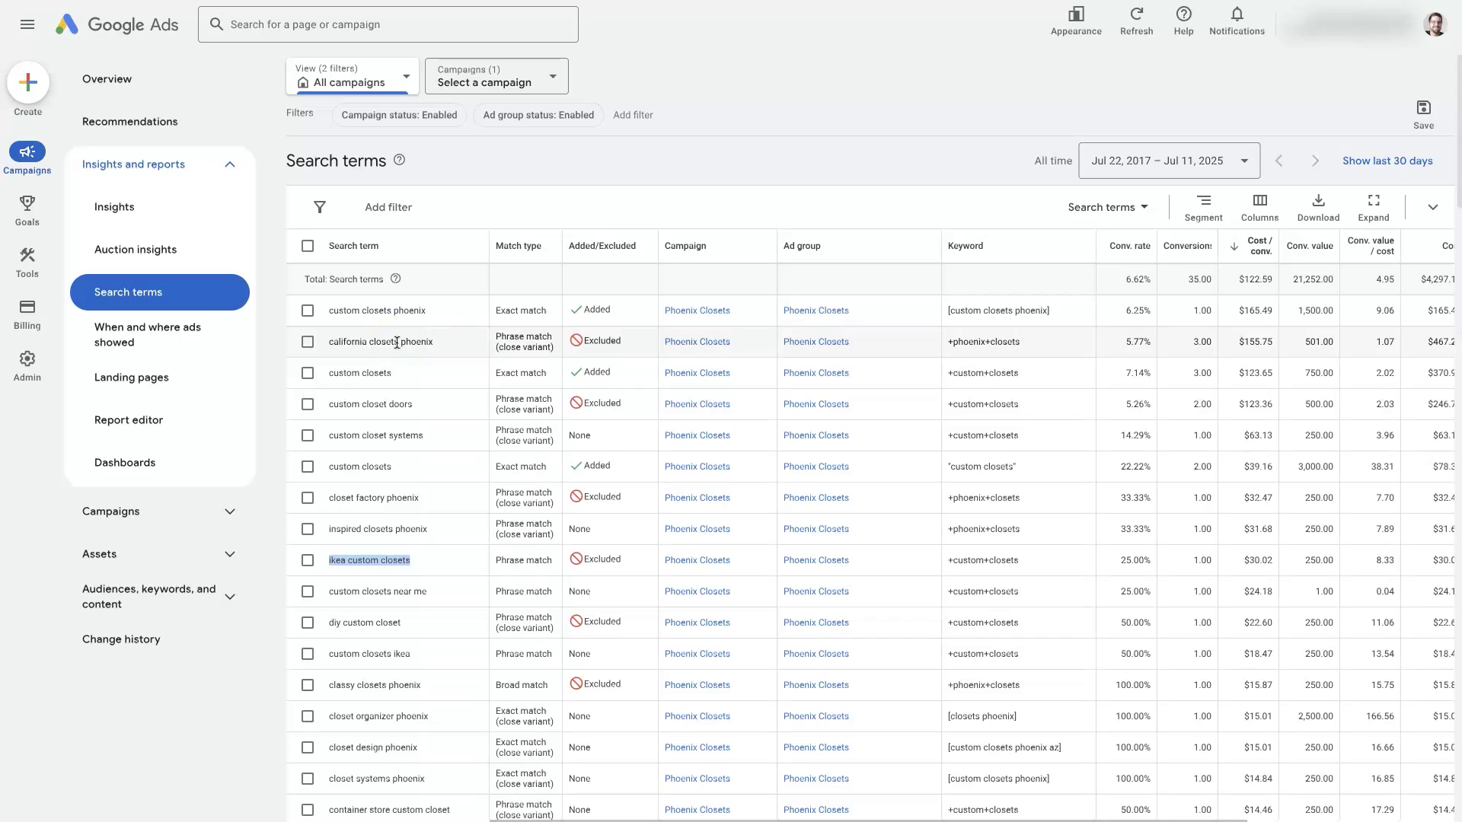
left_click_drag(436, 342, 328, 342)
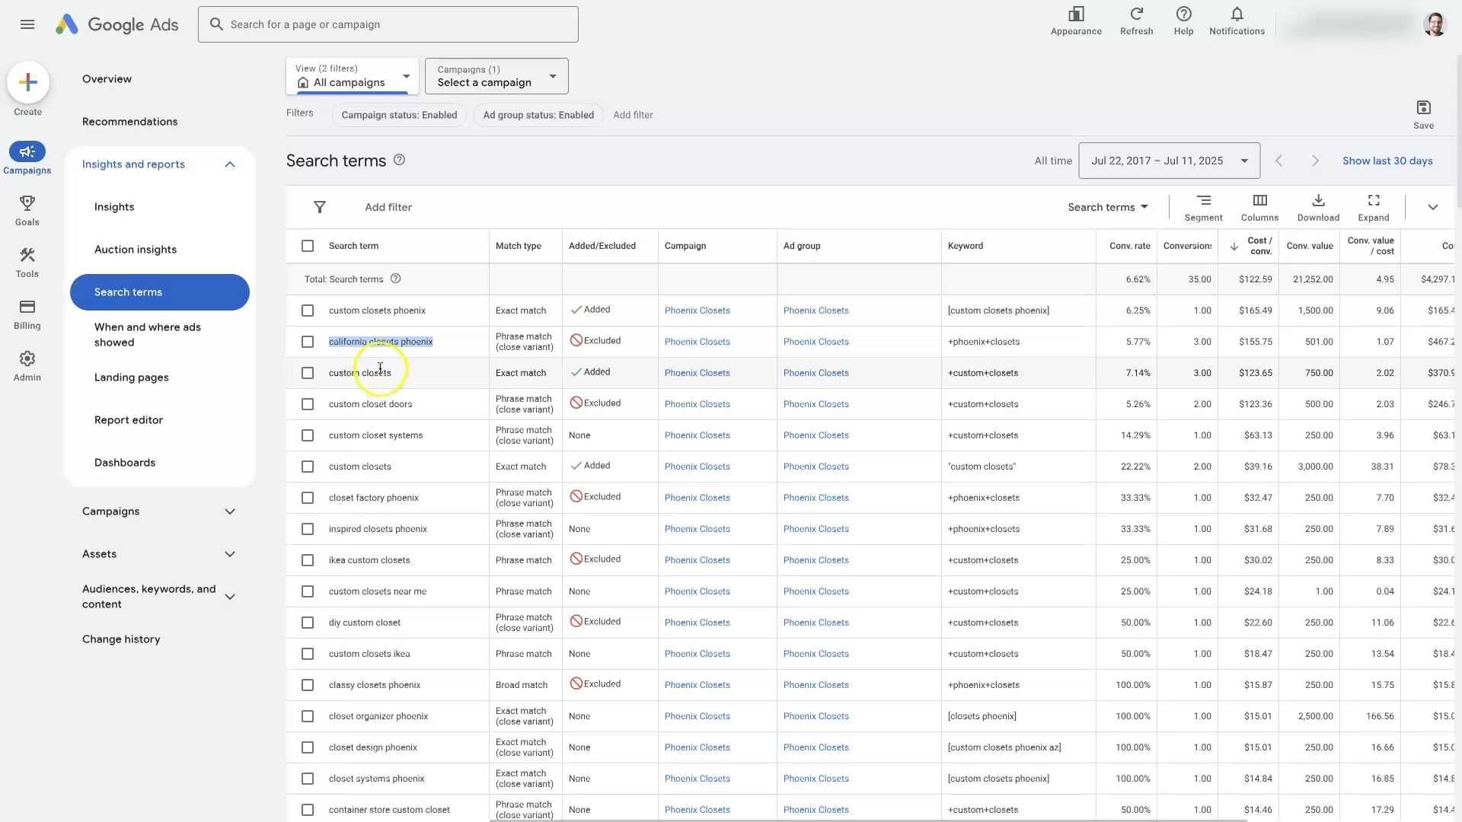
left_click_drag(1066, 347, 942, 345)
In Keyword Planner, discover new keyword ideas for "custom closets"
left_click(824, 98)
left_click(444, 337)
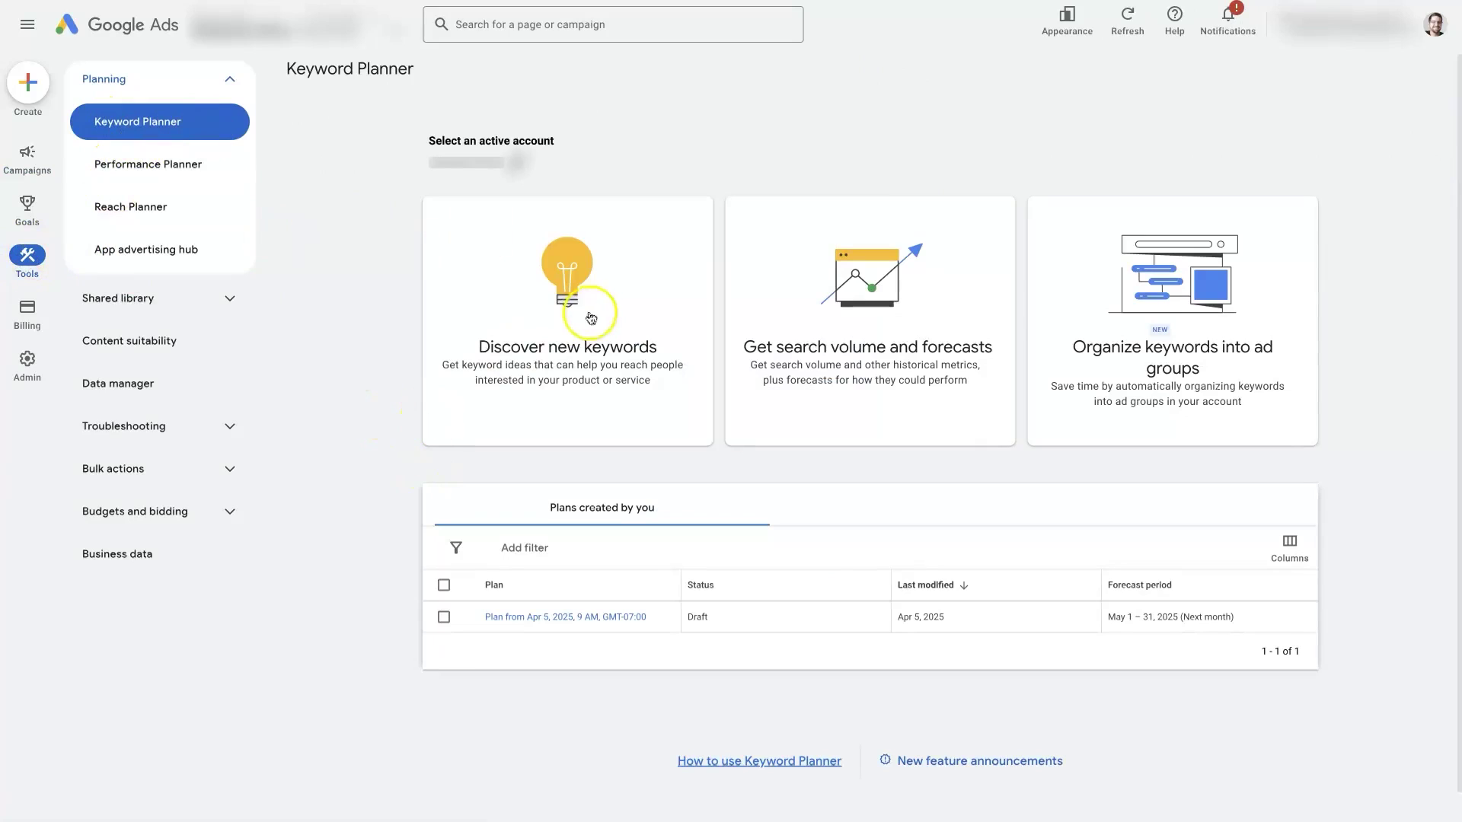
left_click(592, 293)
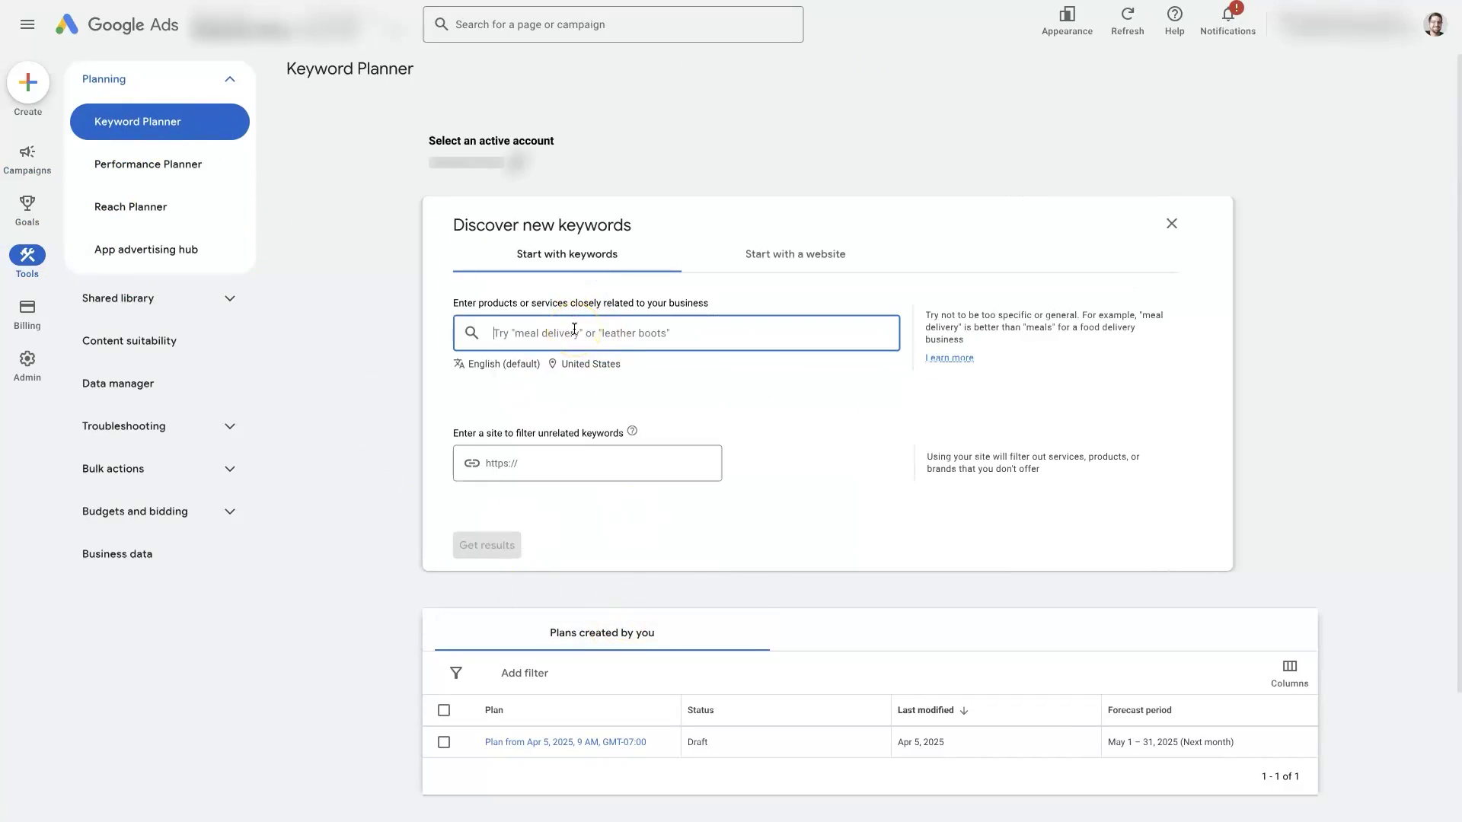
type("custom close")
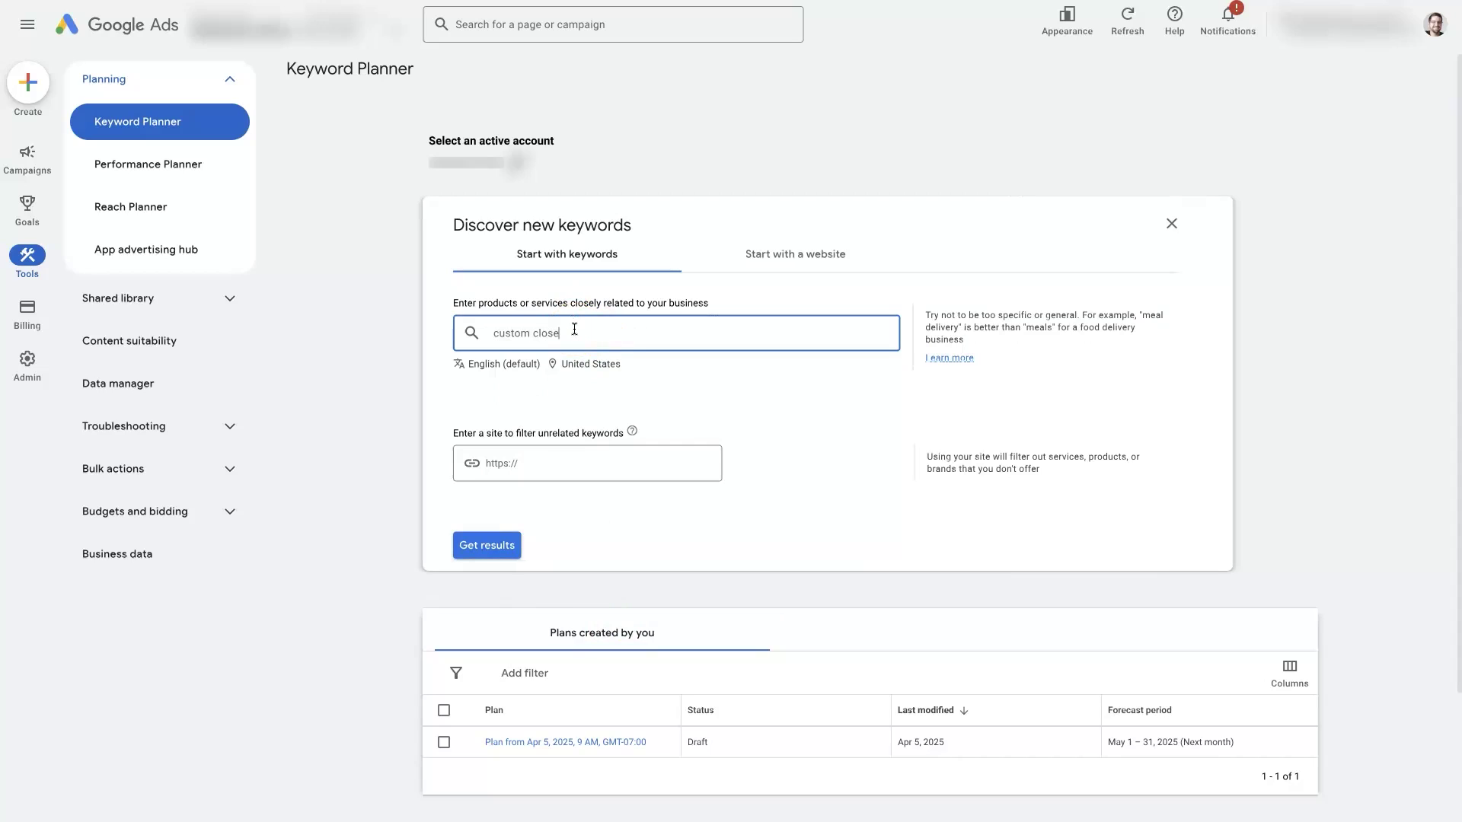
key("Return")
left_click(488, 546)
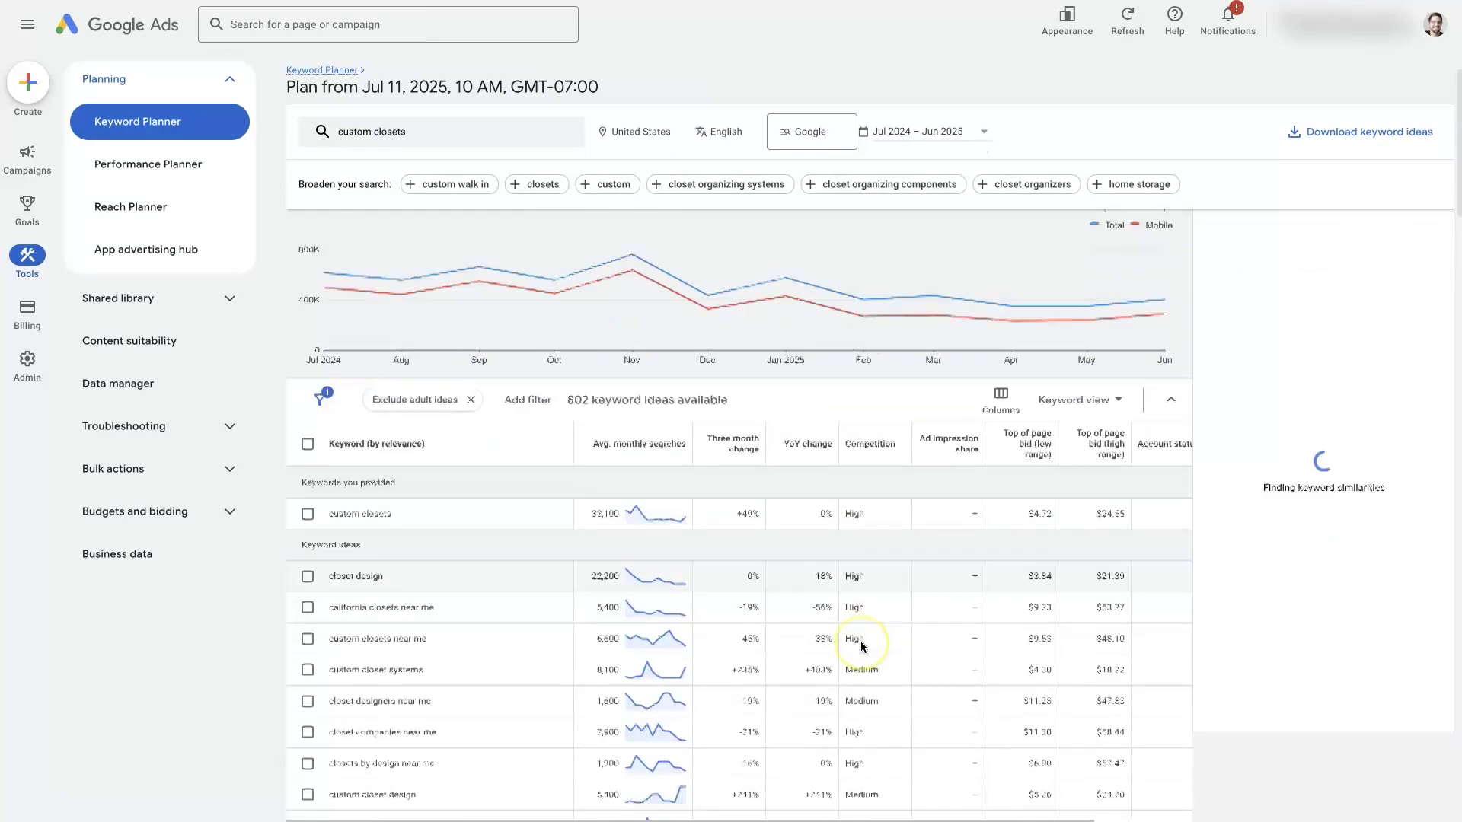
Examine the keyword ideas related to "custom closets", including closet design and closet companies near me
scroll(862, 647, "down", 3)
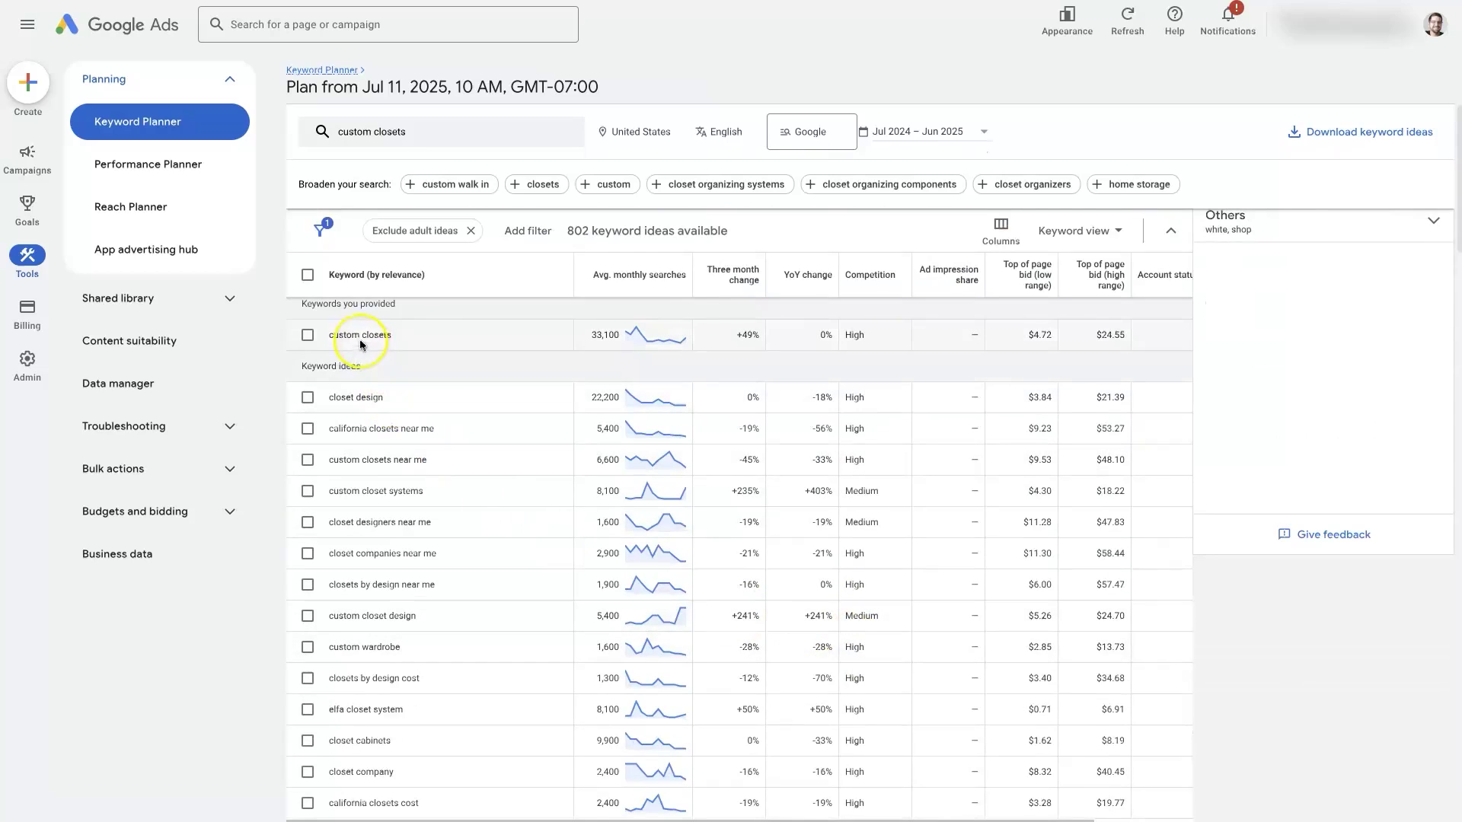
left_click_drag(332, 428, 384, 400)
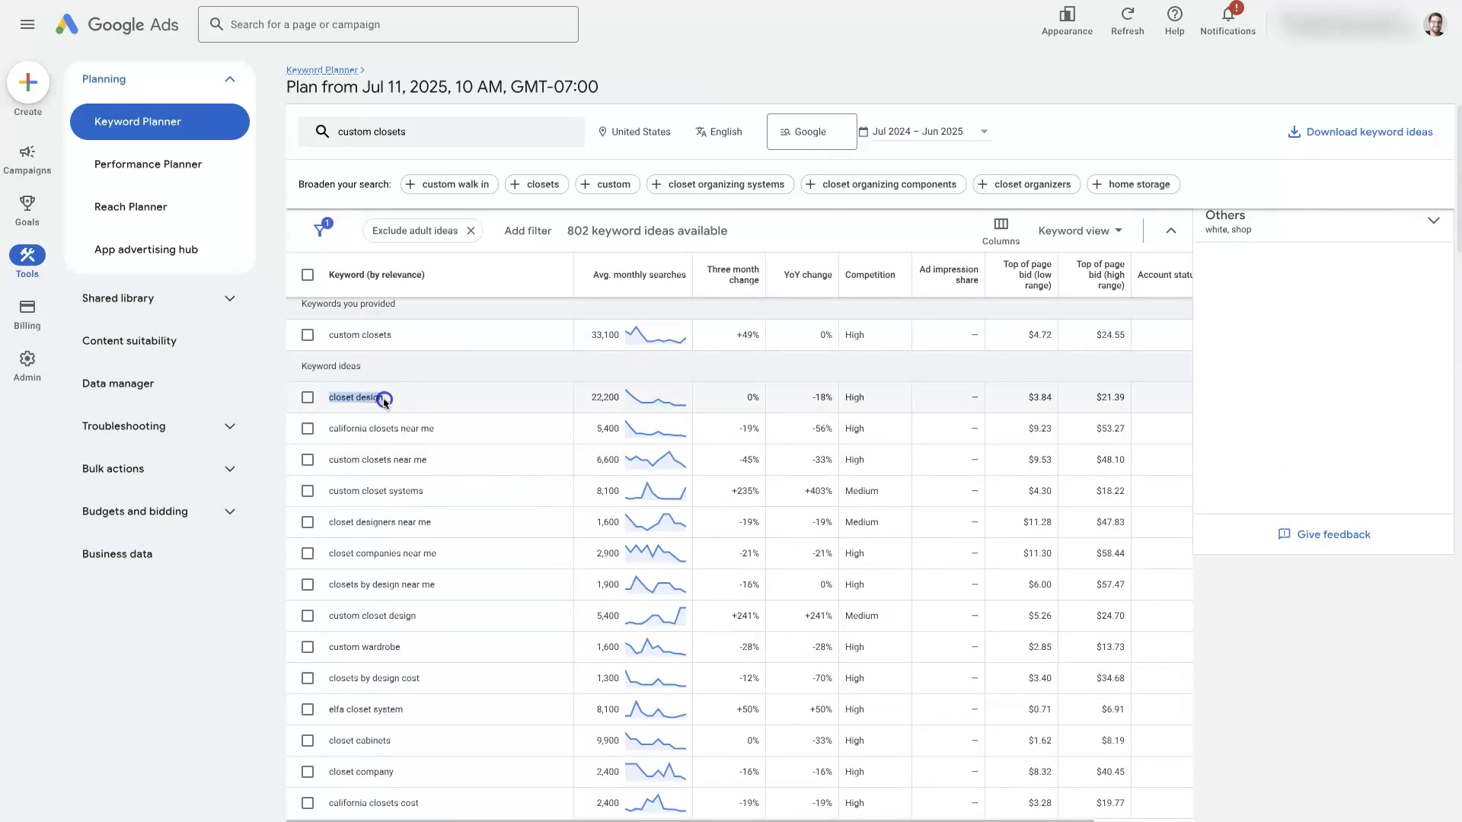
triple_click(340, 334)
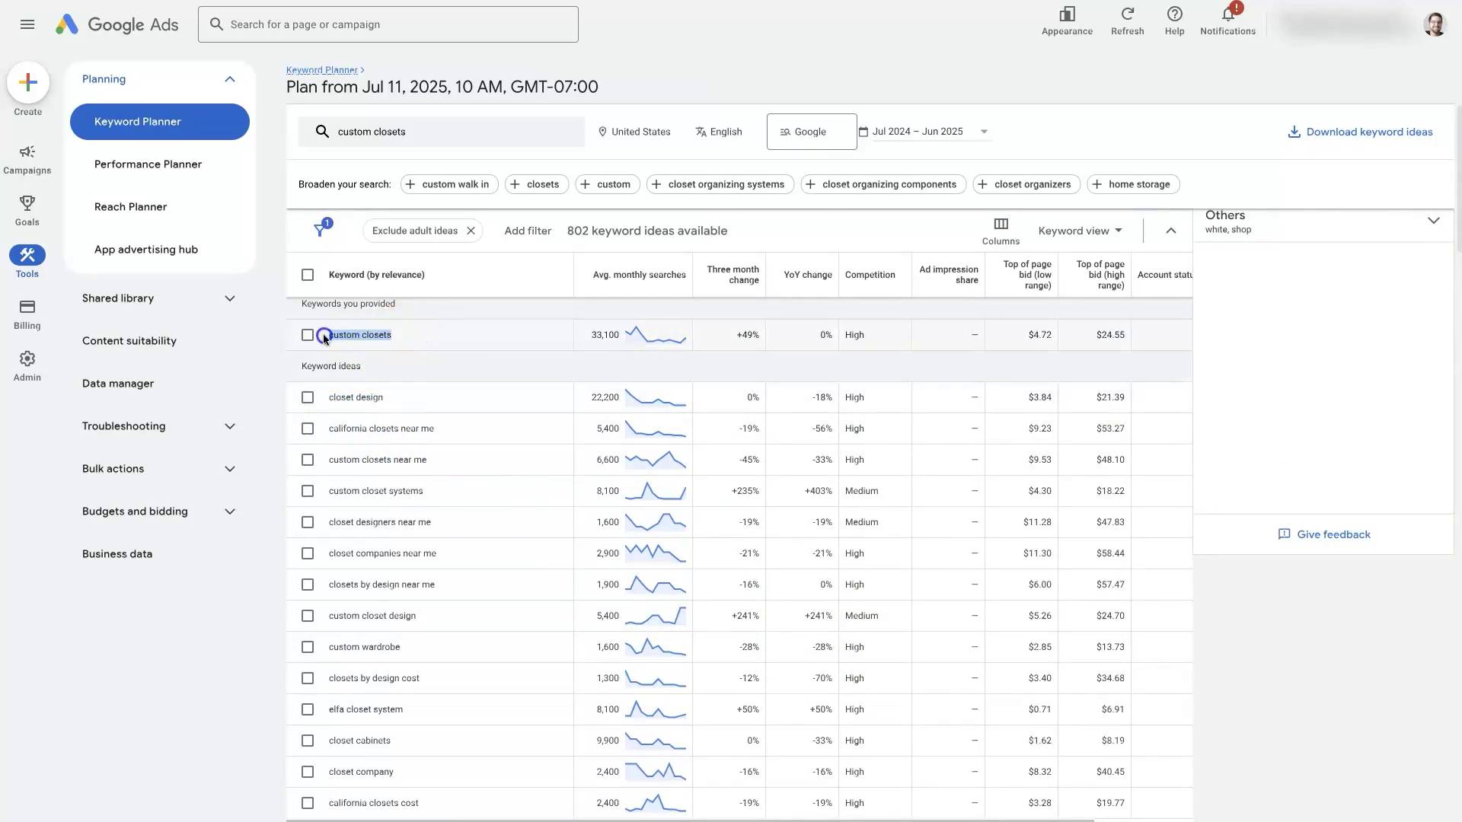
left_click_drag(327, 554, 449, 552)
left_click(437, 584)
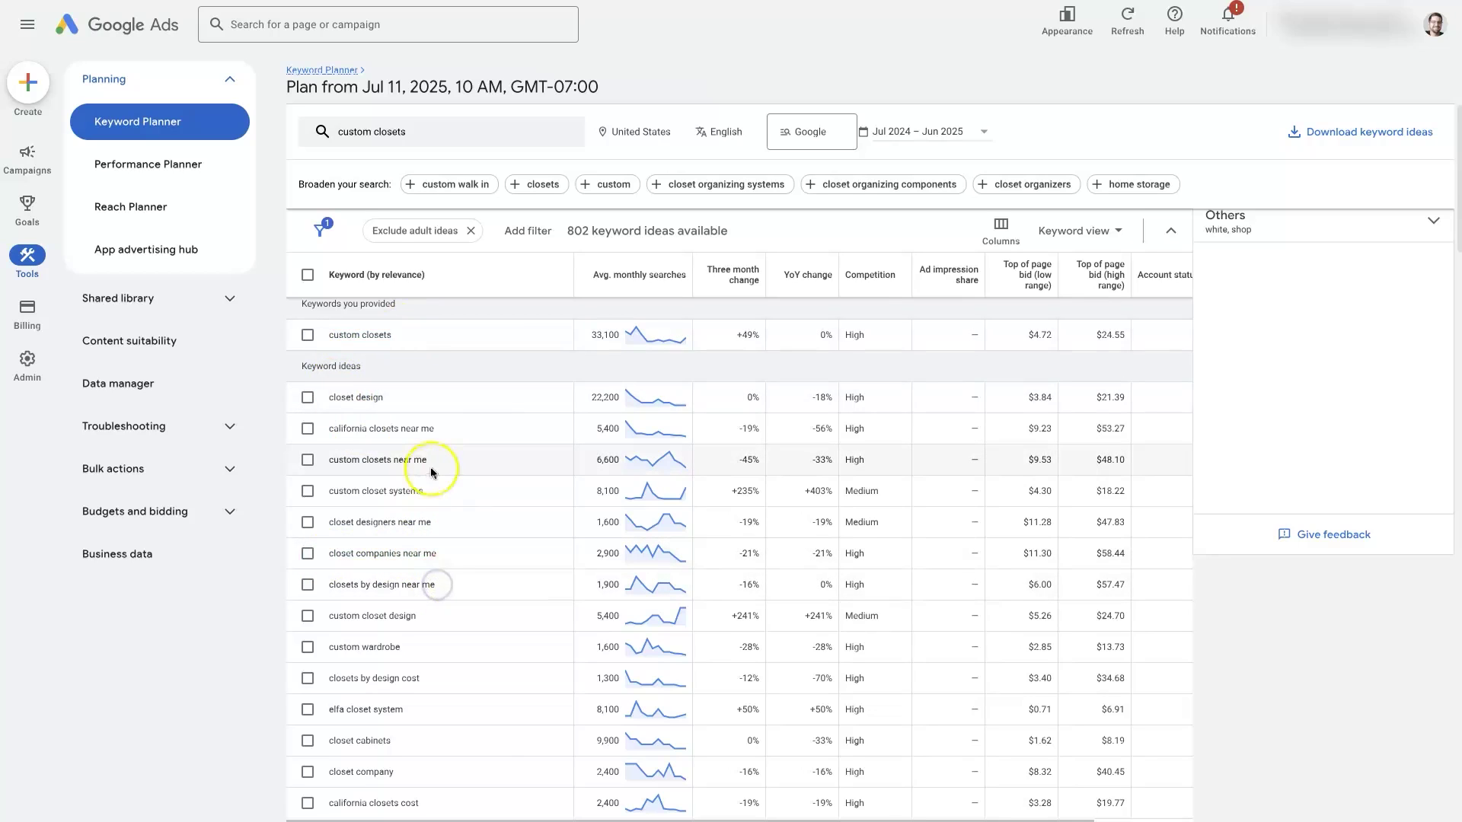
scroll(409, 483, "down", 1)
scroll(417, 483, "down", 1)
scroll(420, 488, "up", 2)
Download the keyword ideas as a .csv file and review the list for relevant keywords
left_click(1354, 133)
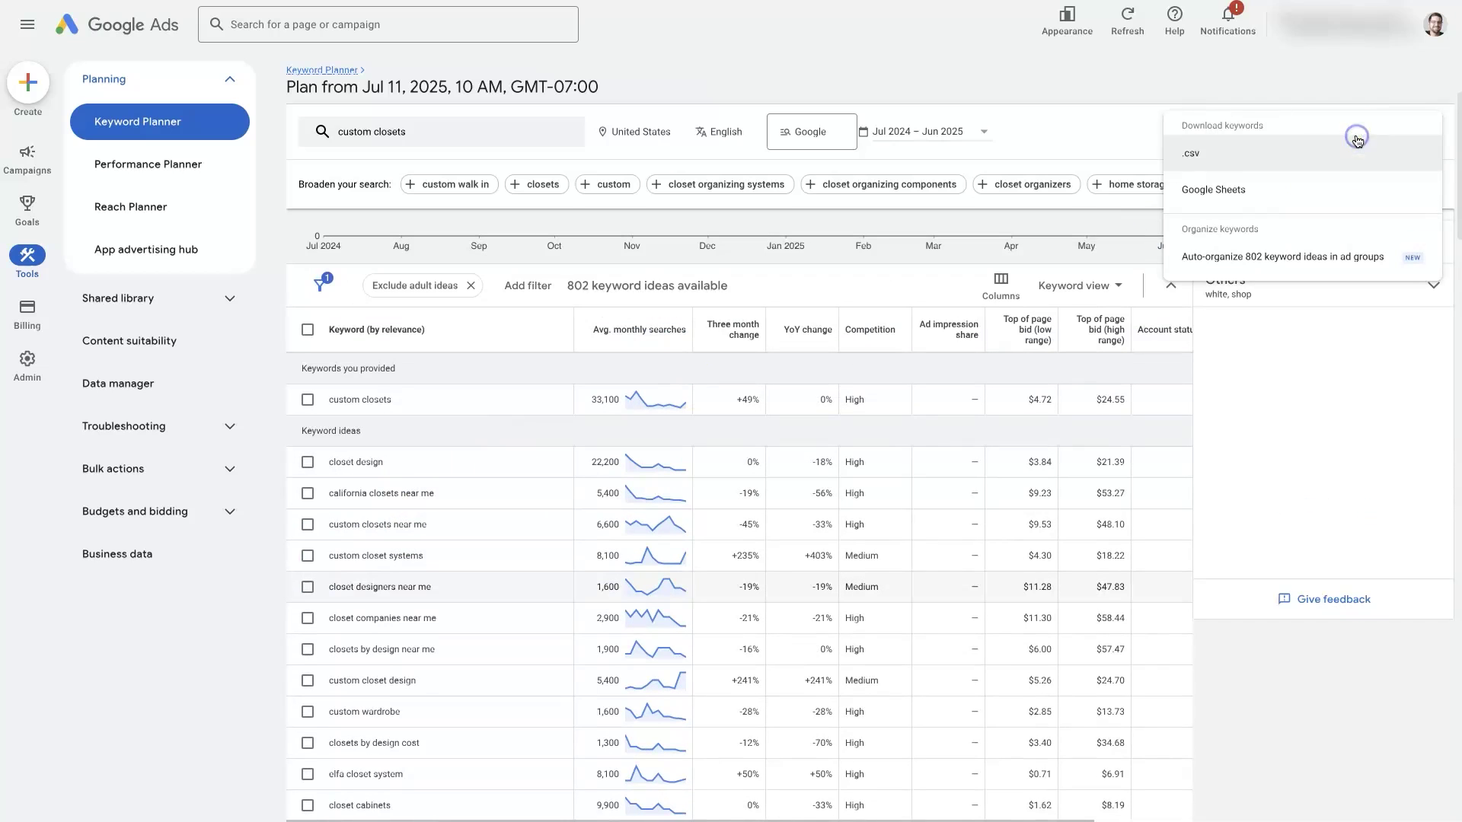
left_click(1213, 163)
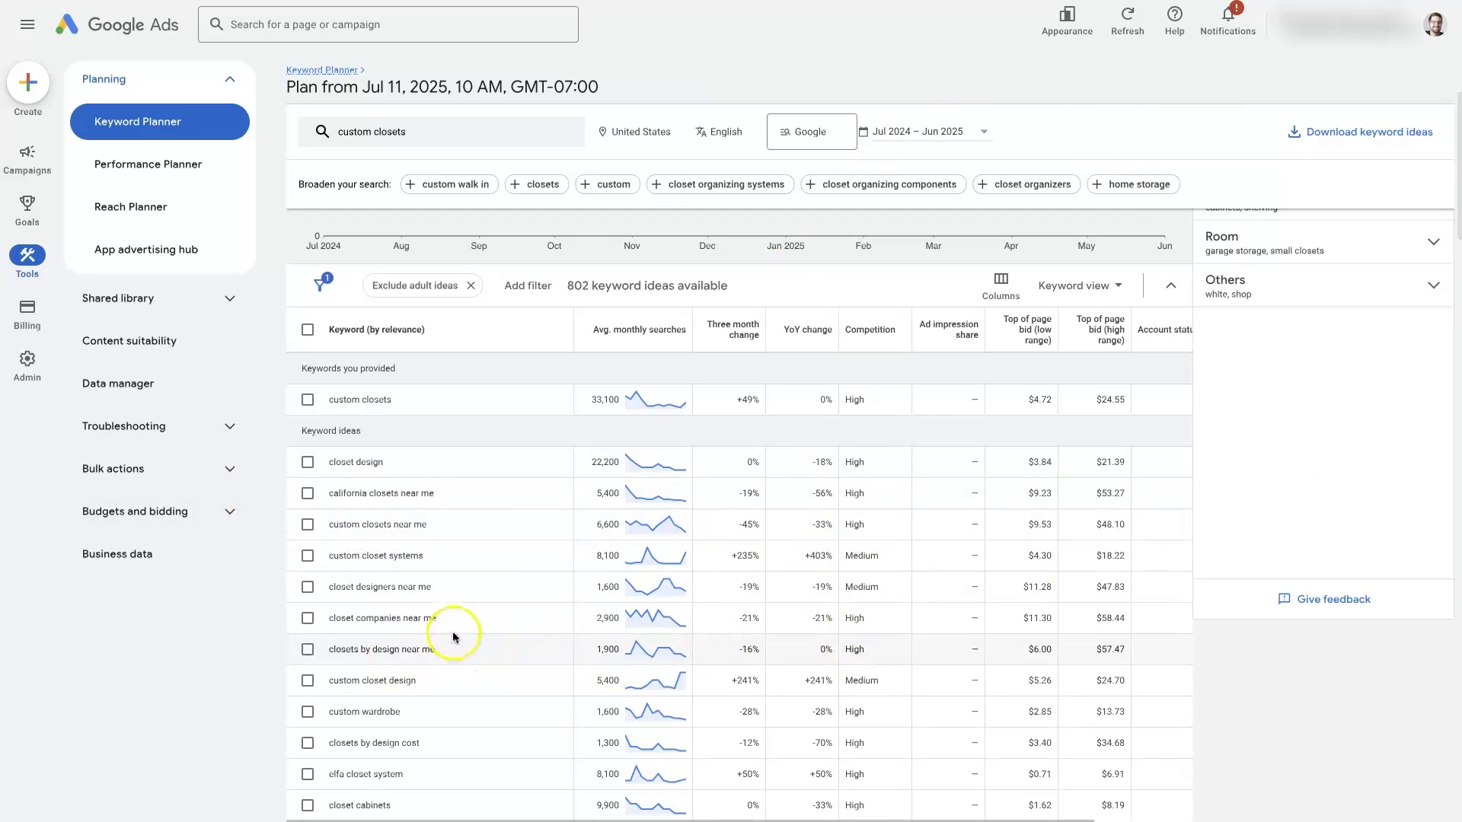
scroll(428, 590, "down", 2)
scroll(428, 590, "down", 3)
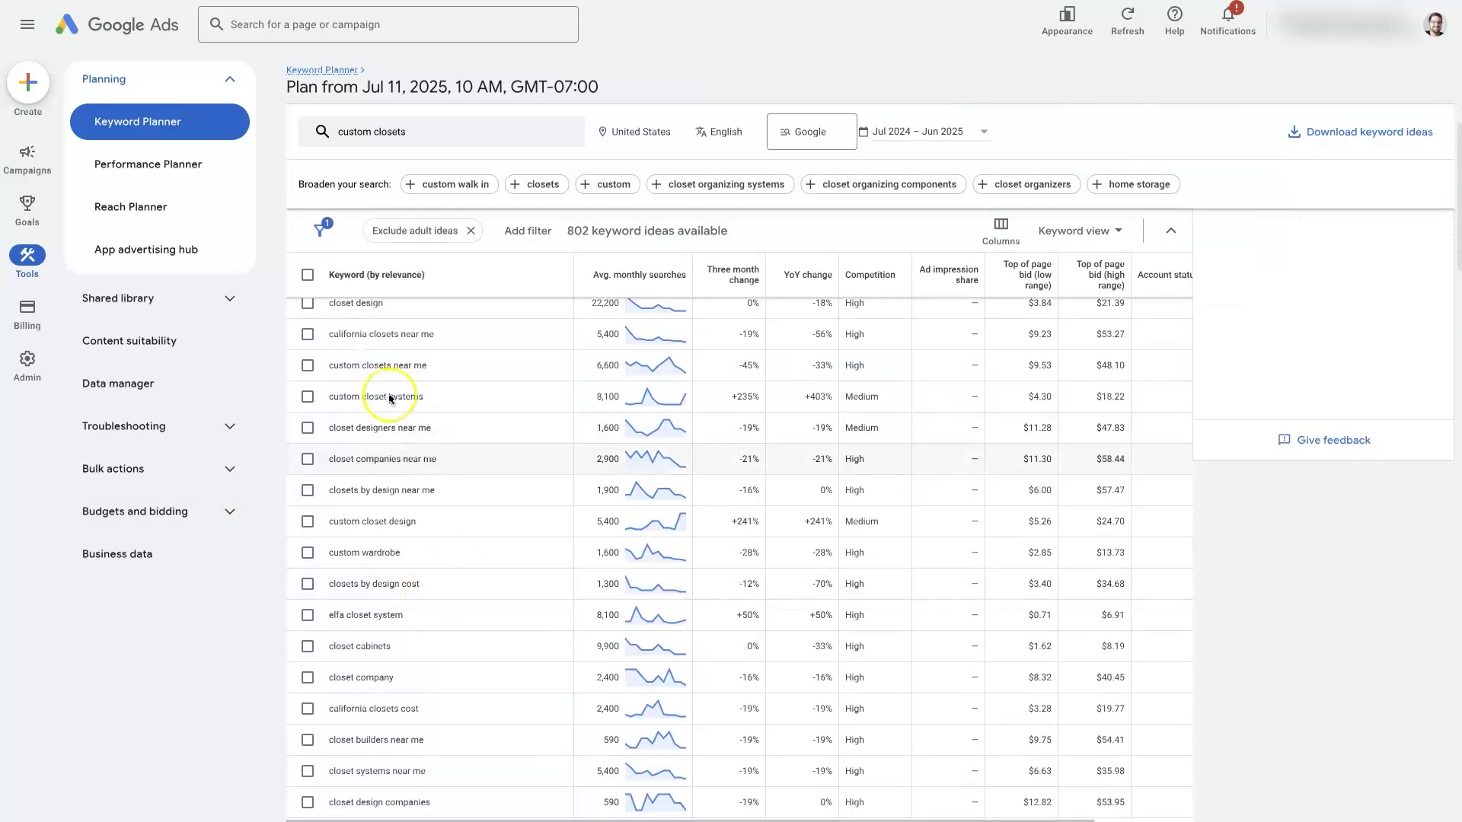
scroll(433, 655, "up", 3)
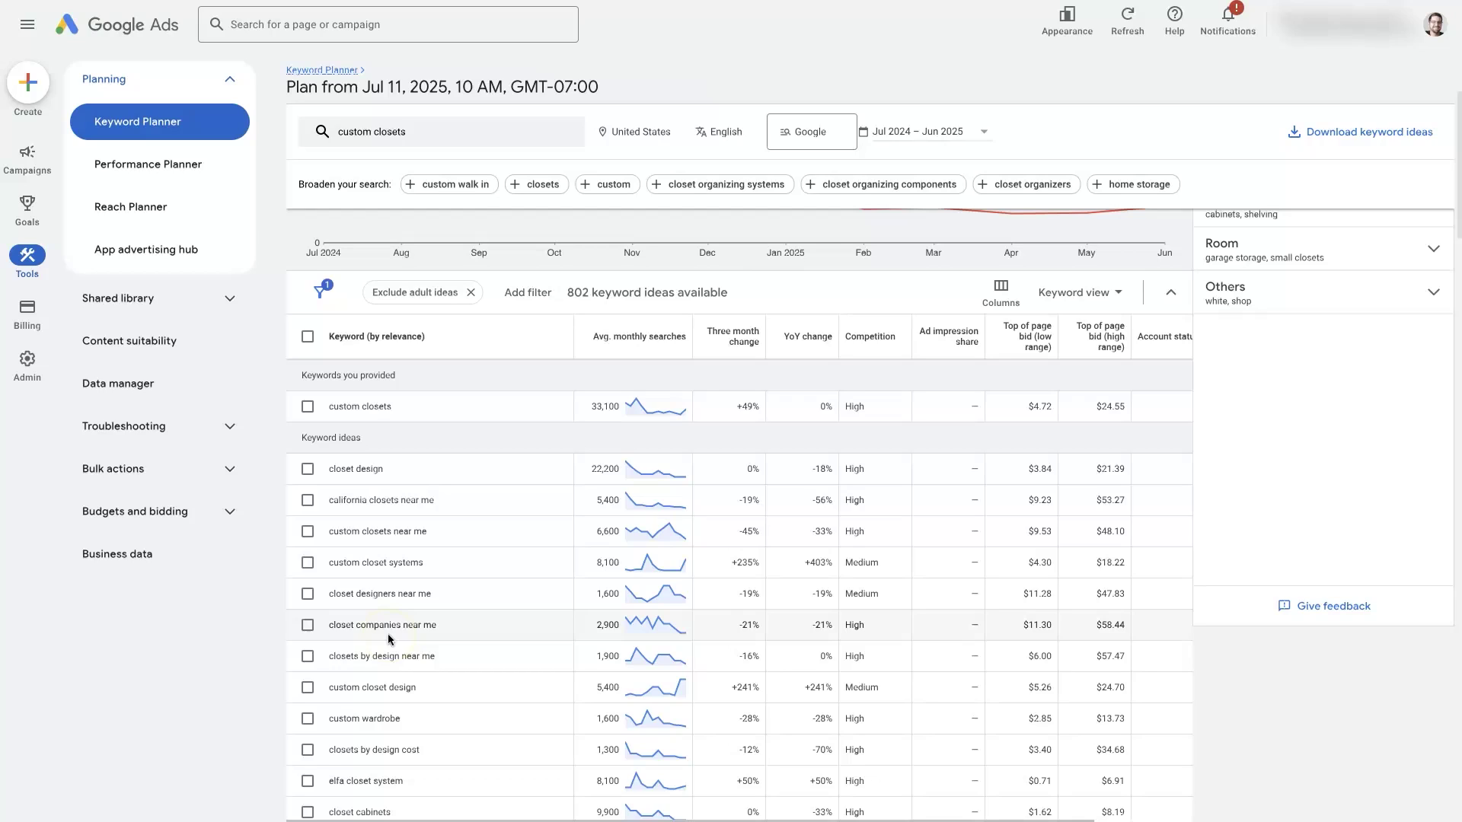
In the campaign's Keywords list, try phrase match and broad match on the keyword [custom closets phoenix]
left_click(232, 631)
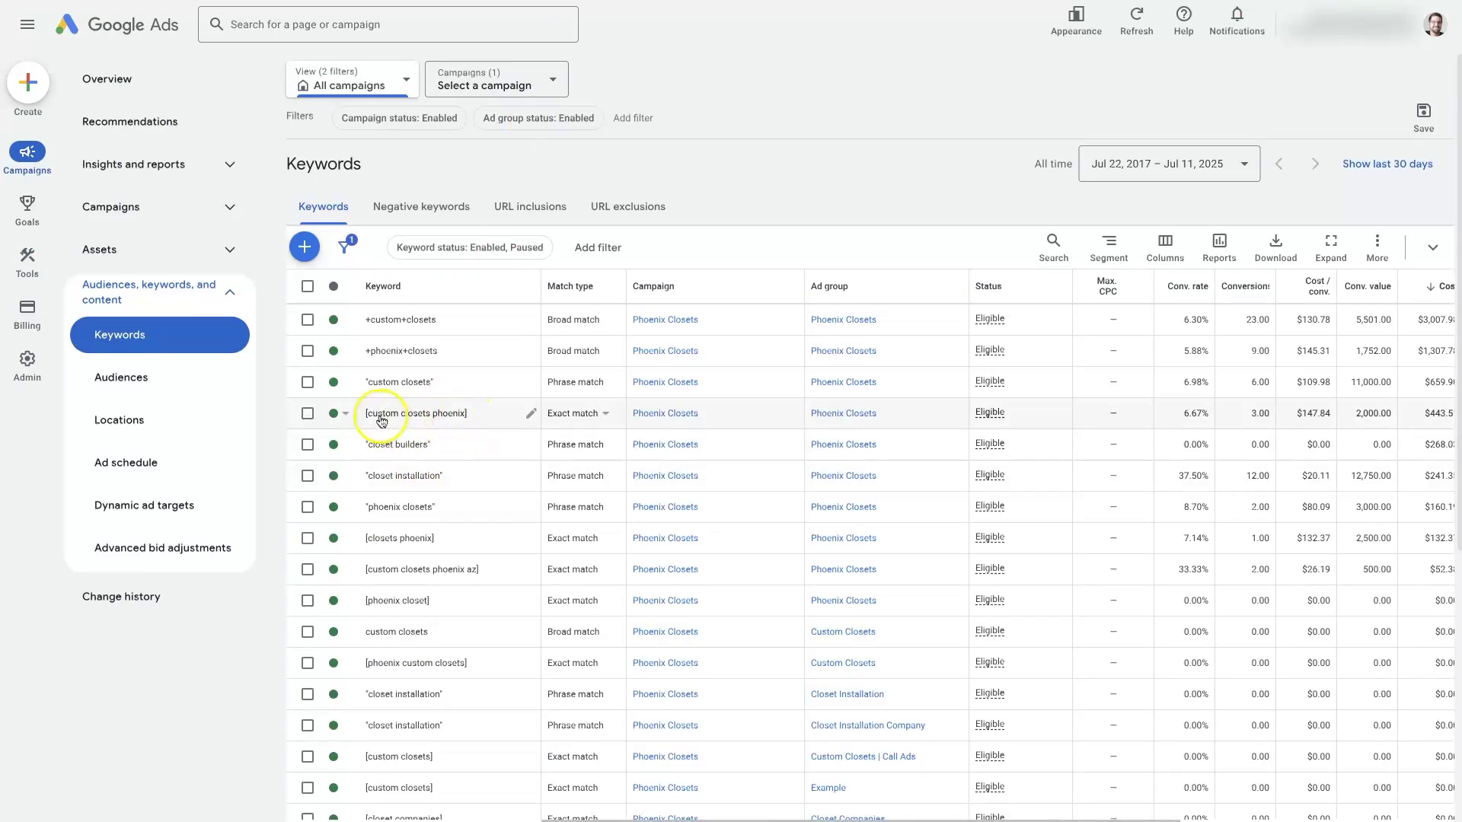
left_click(531, 413)
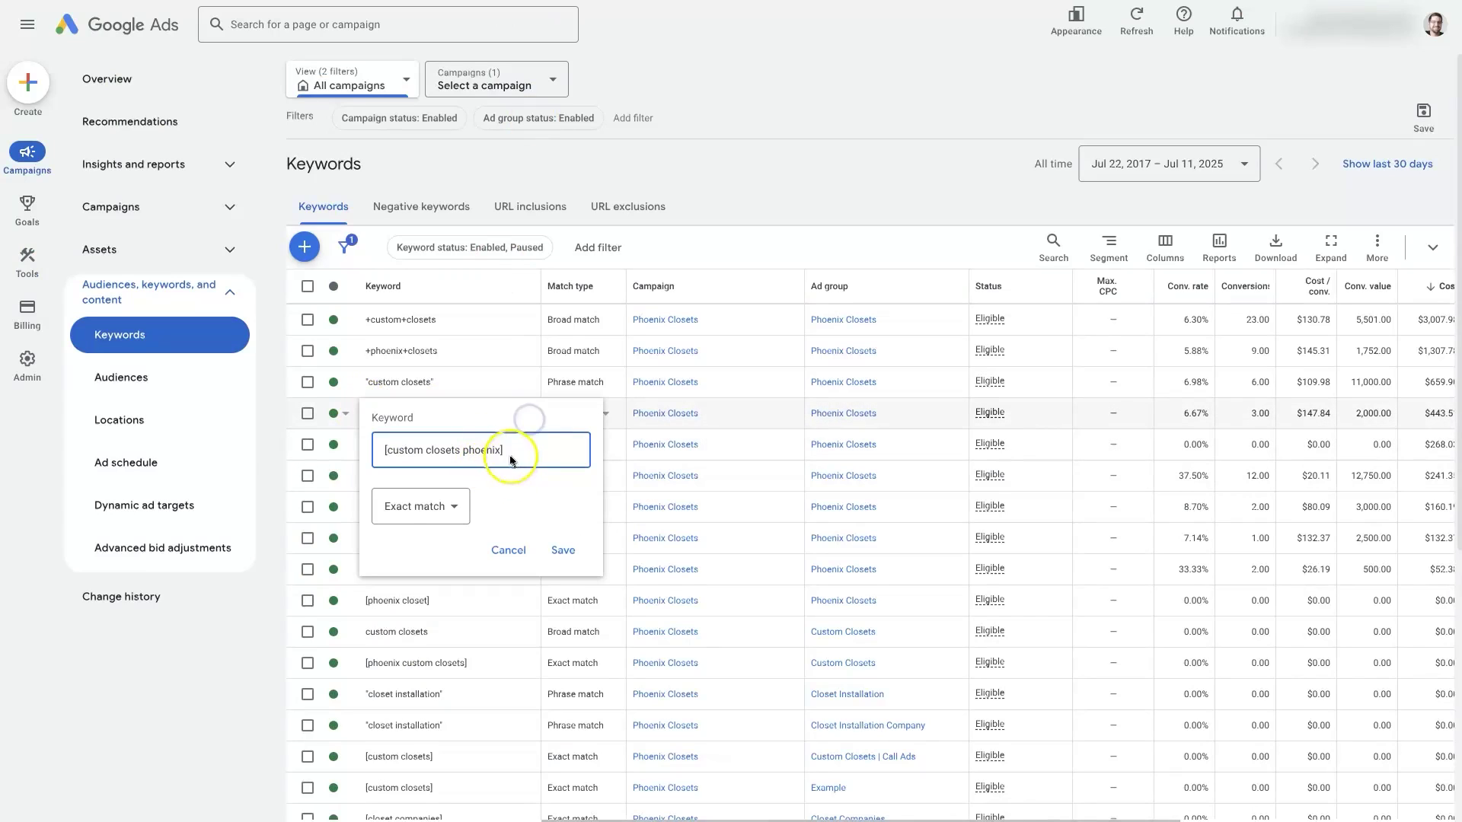
left_click(401, 507)
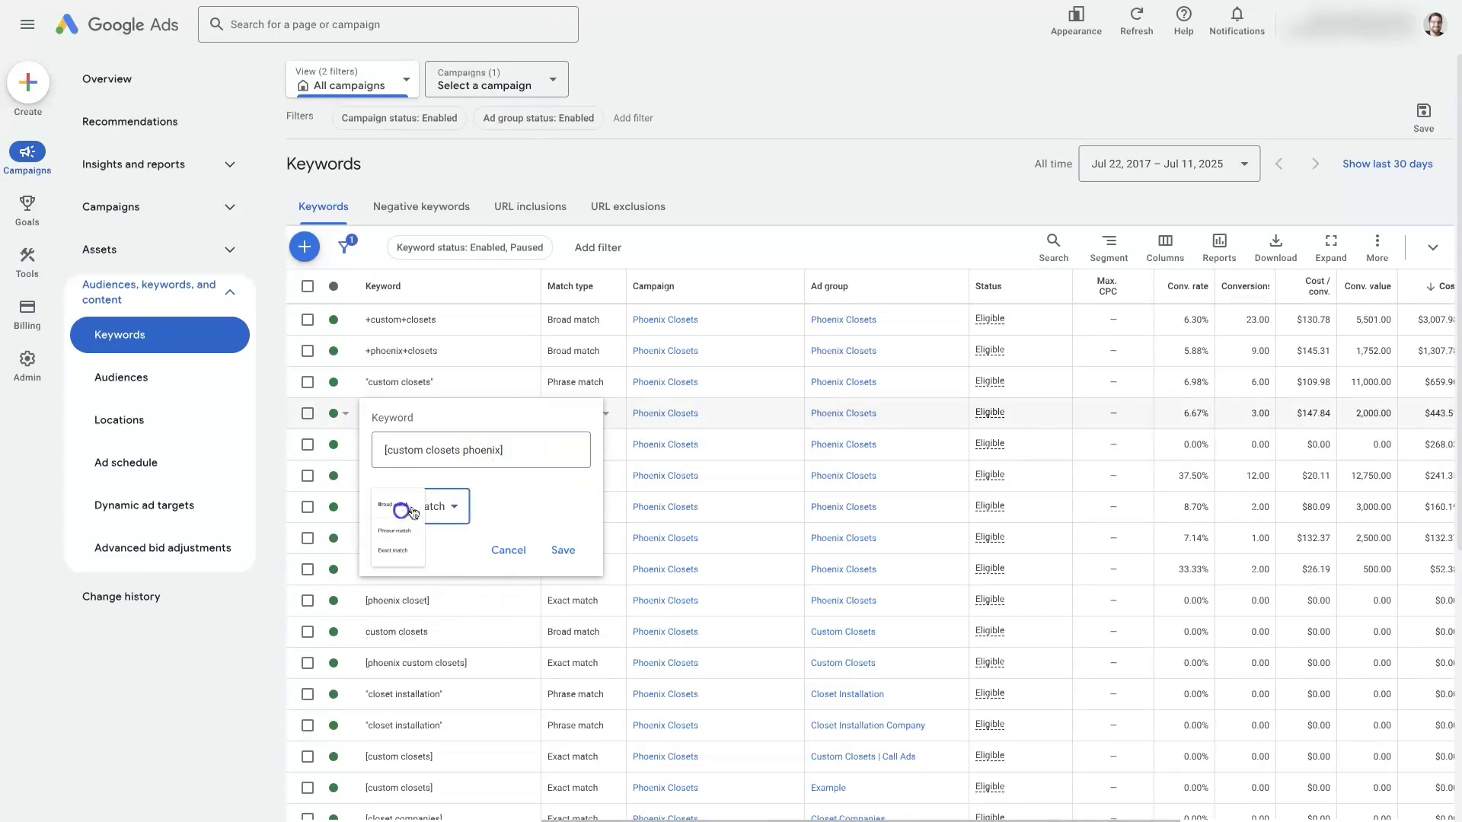
left_click(430, 564)
left_click(500, 450)
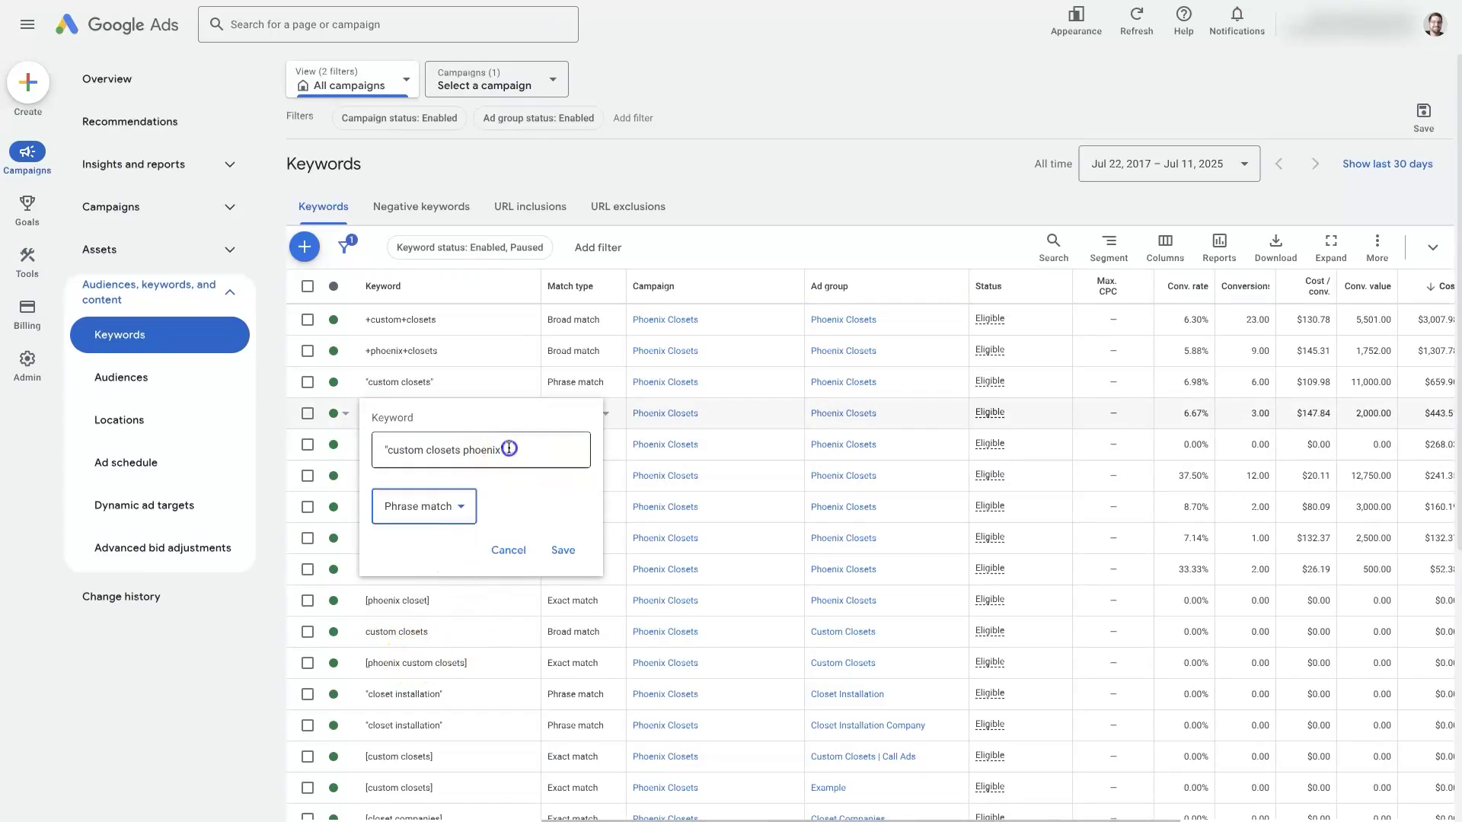
left_click(401, 509)
left_click(424, 520)
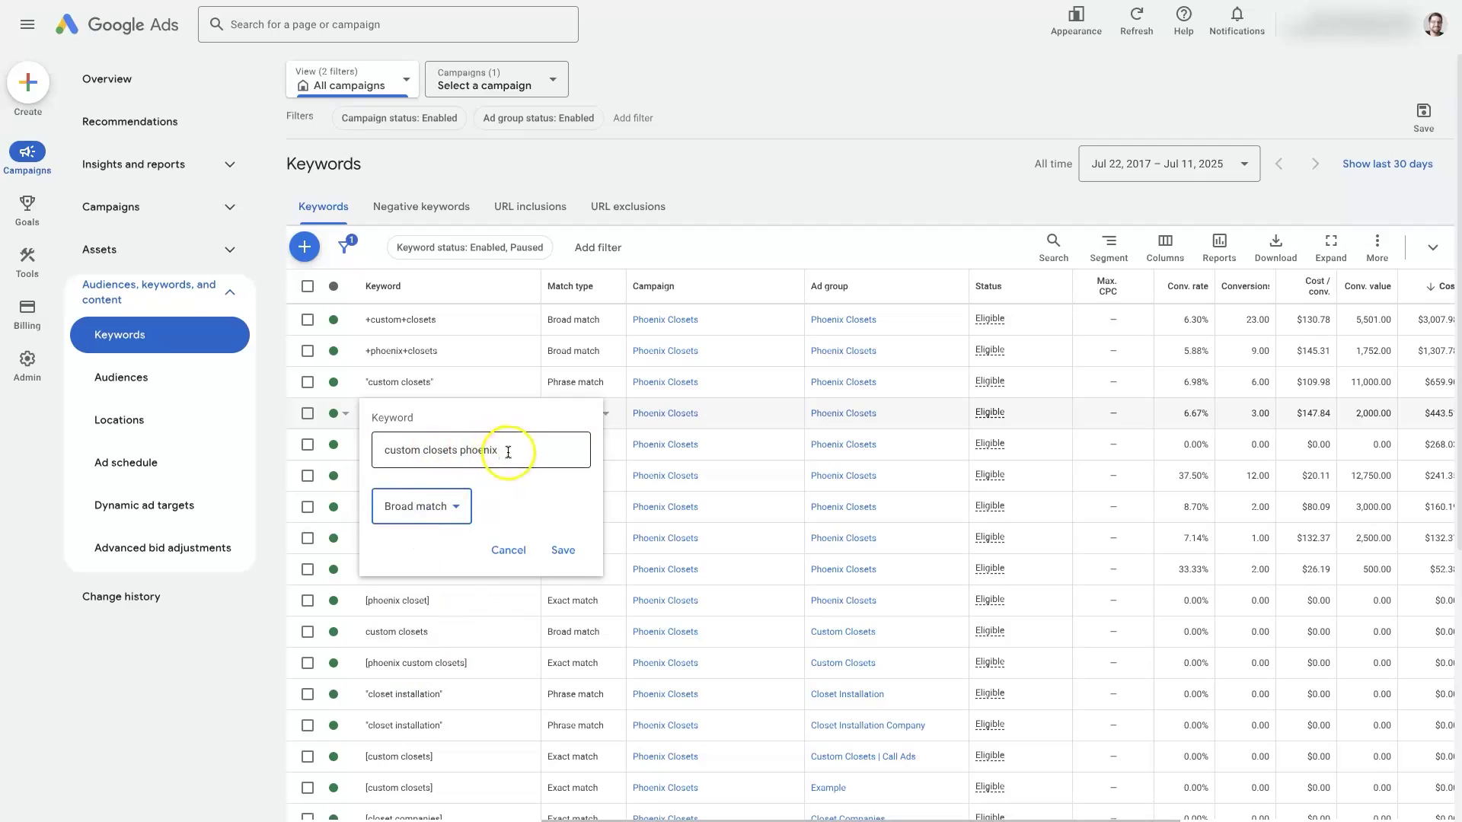
Return the keyword being edited to exact match, check its square brackets and cancel the edit
left_click(453, 507)
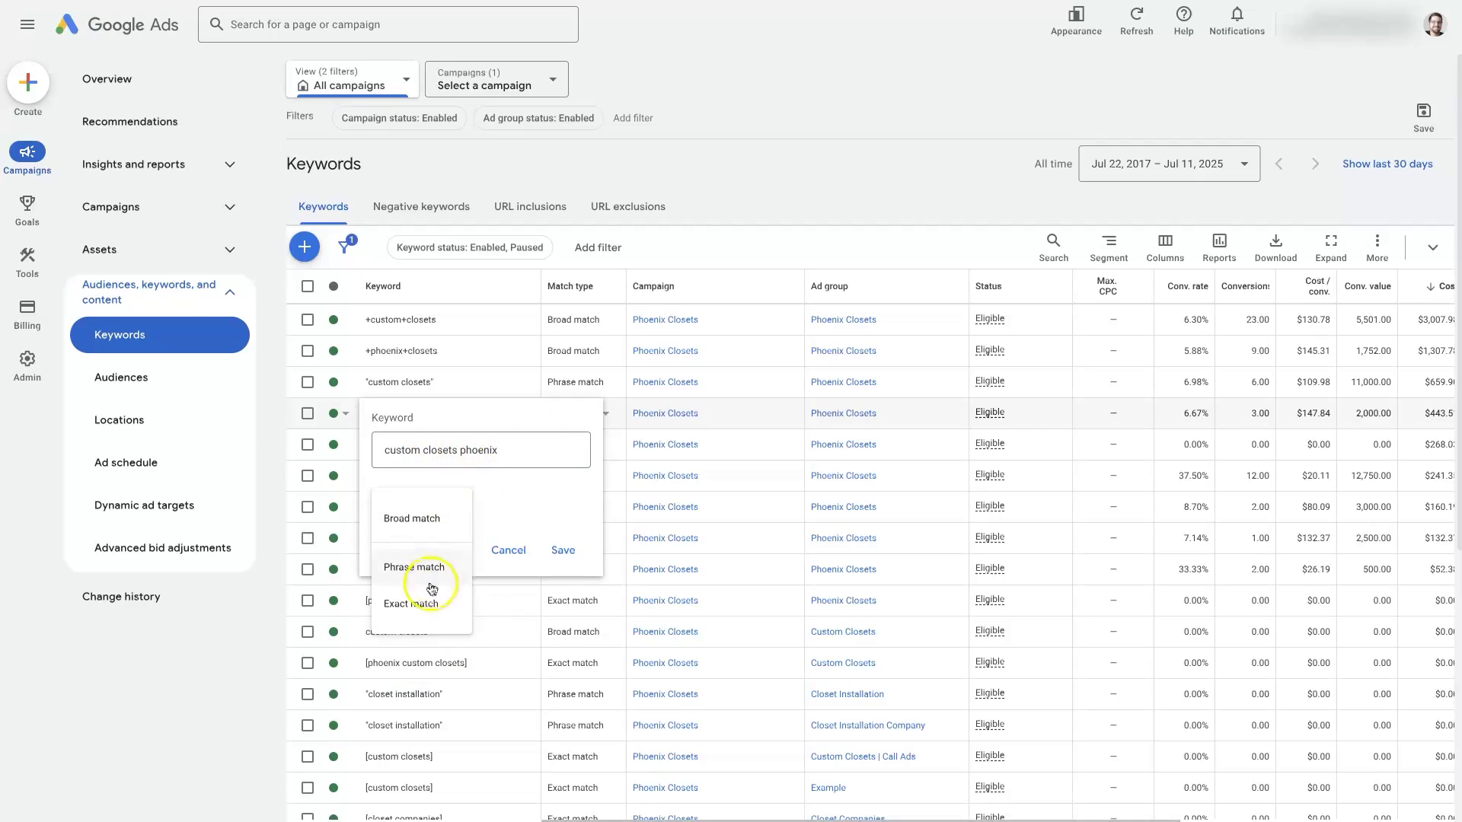
left_click(421, 606)
left_click(380, 449)
left_click(513, 451)
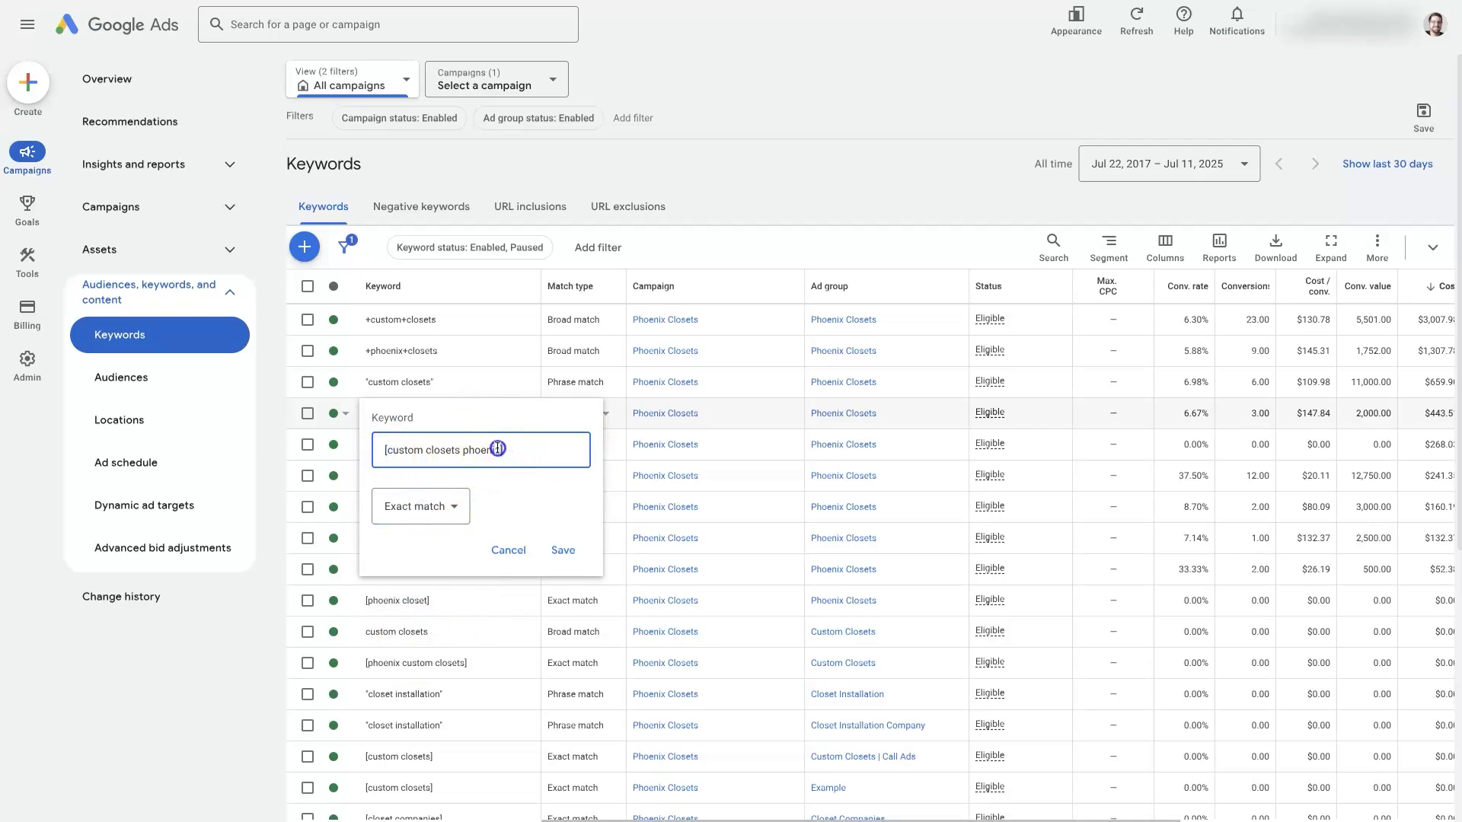
left_click(505, 551)
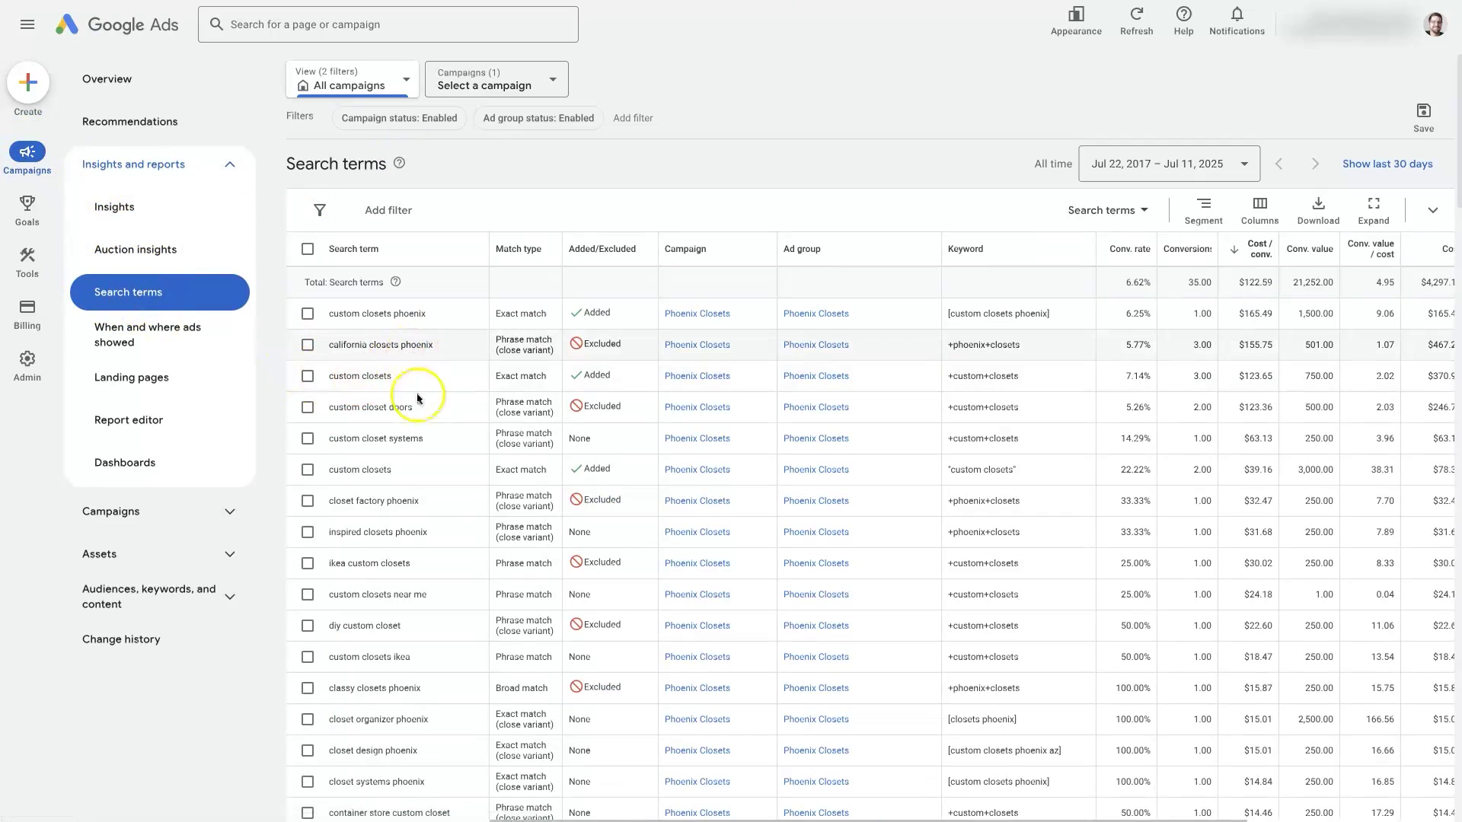
Review the search terms report, select "california closets phoenix" and all listed terms to check the keyword and negative keyword options, and clear the selection
scroll(411, 574, "down", 2)
scroll(415, 580, "up", 2)
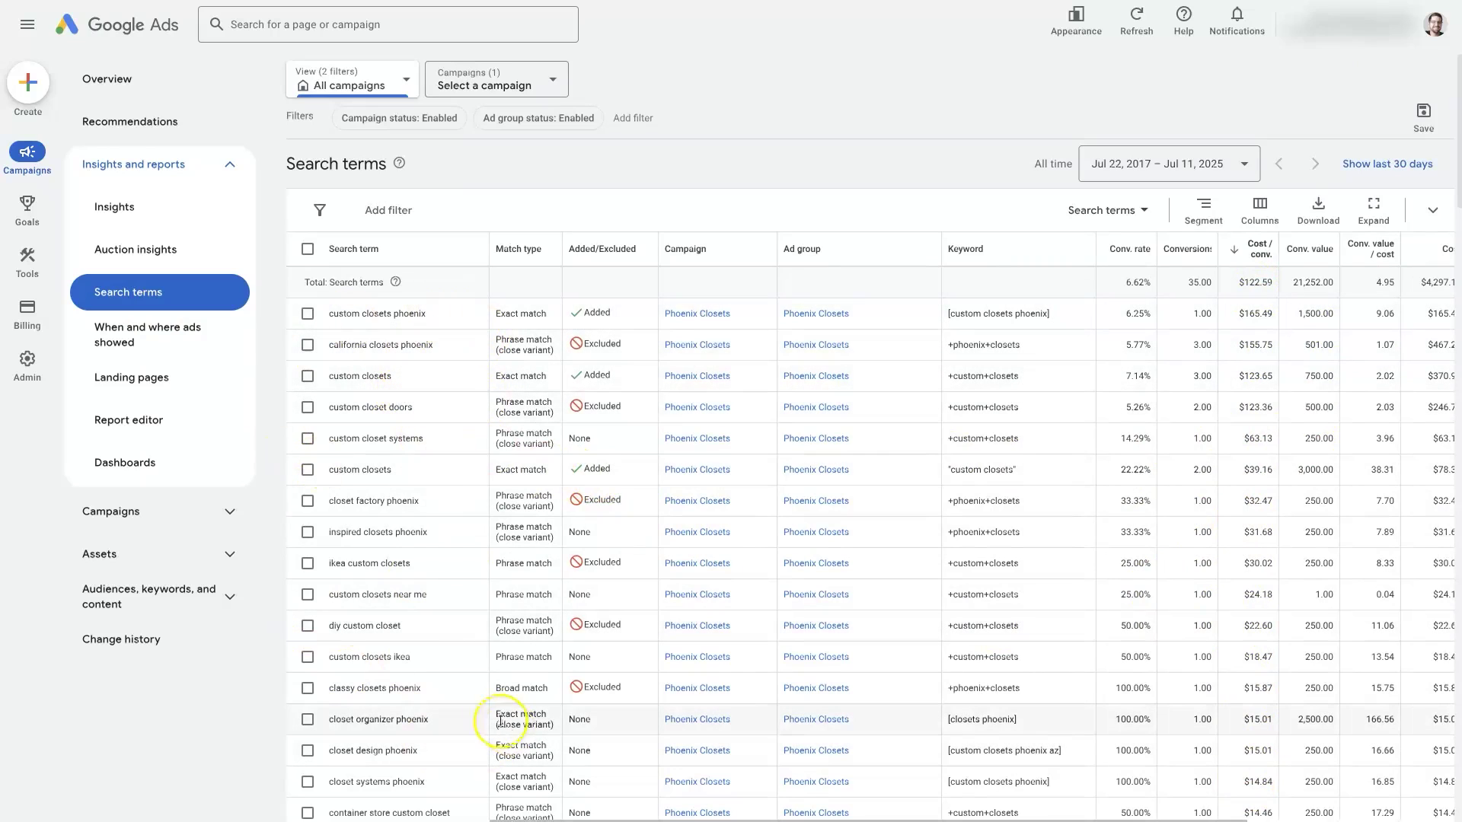
left_click(307, 347)
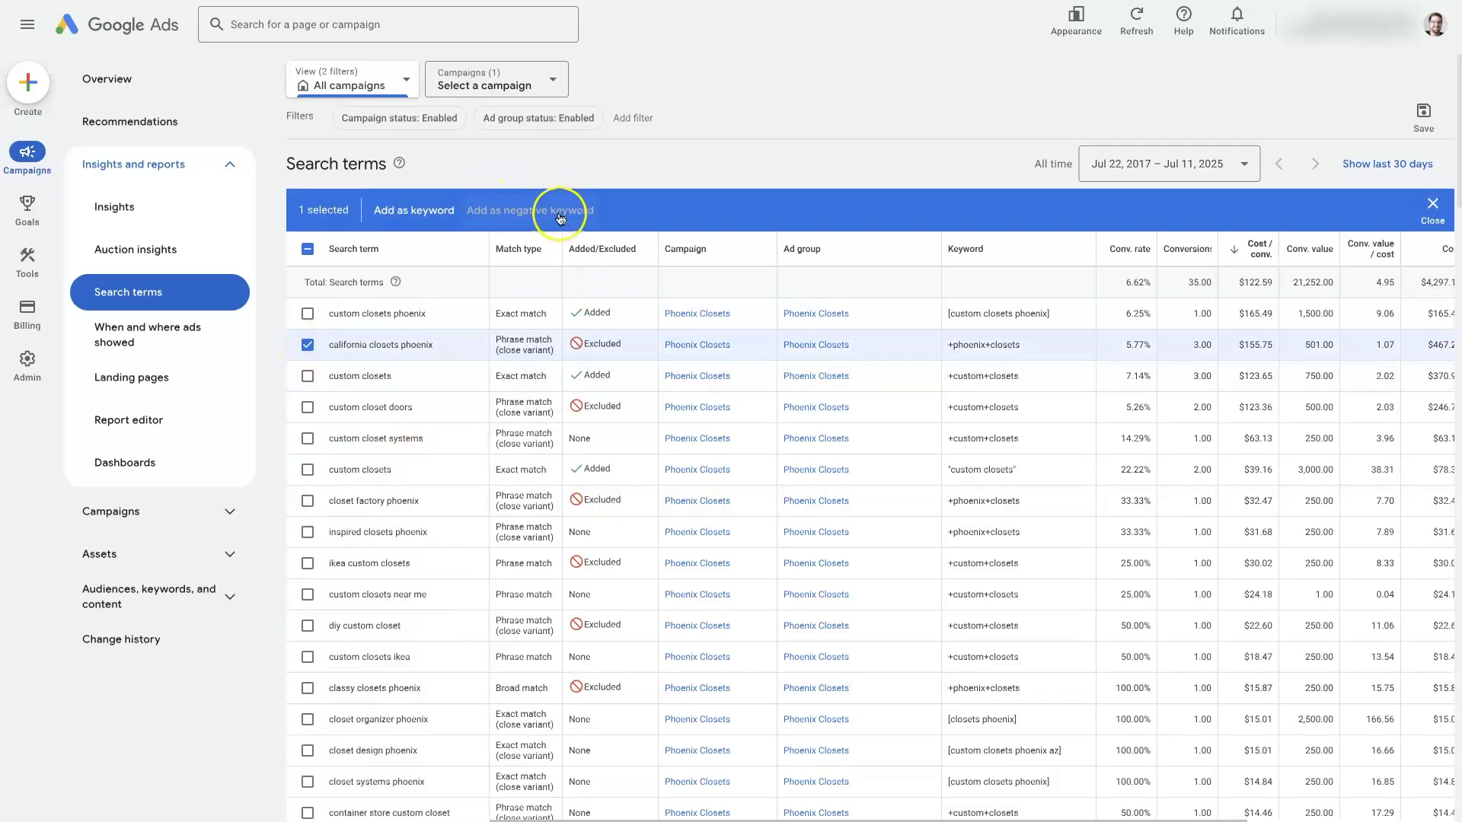
left_click(307, 249)
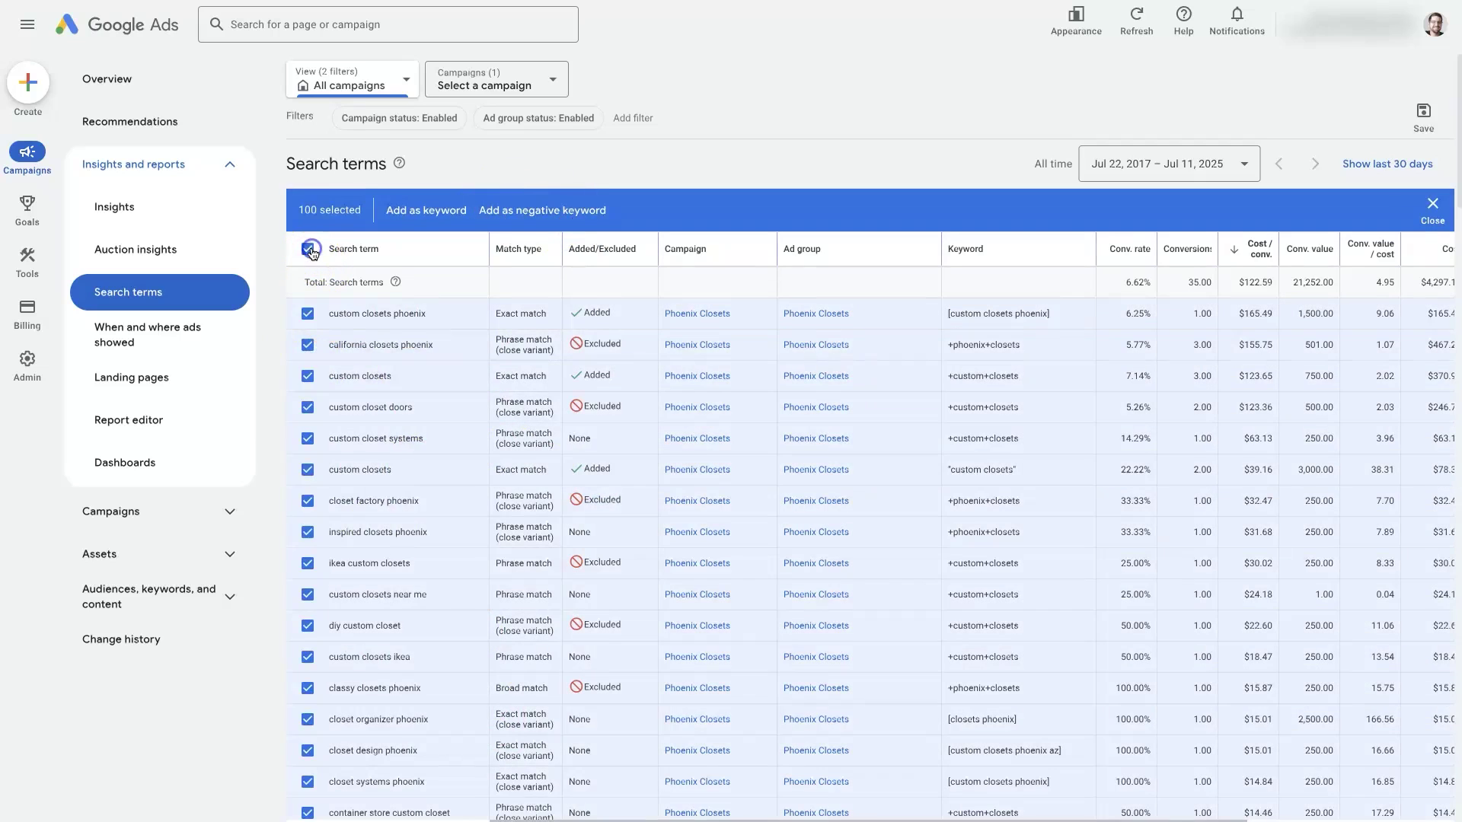
left_click(307, 249)
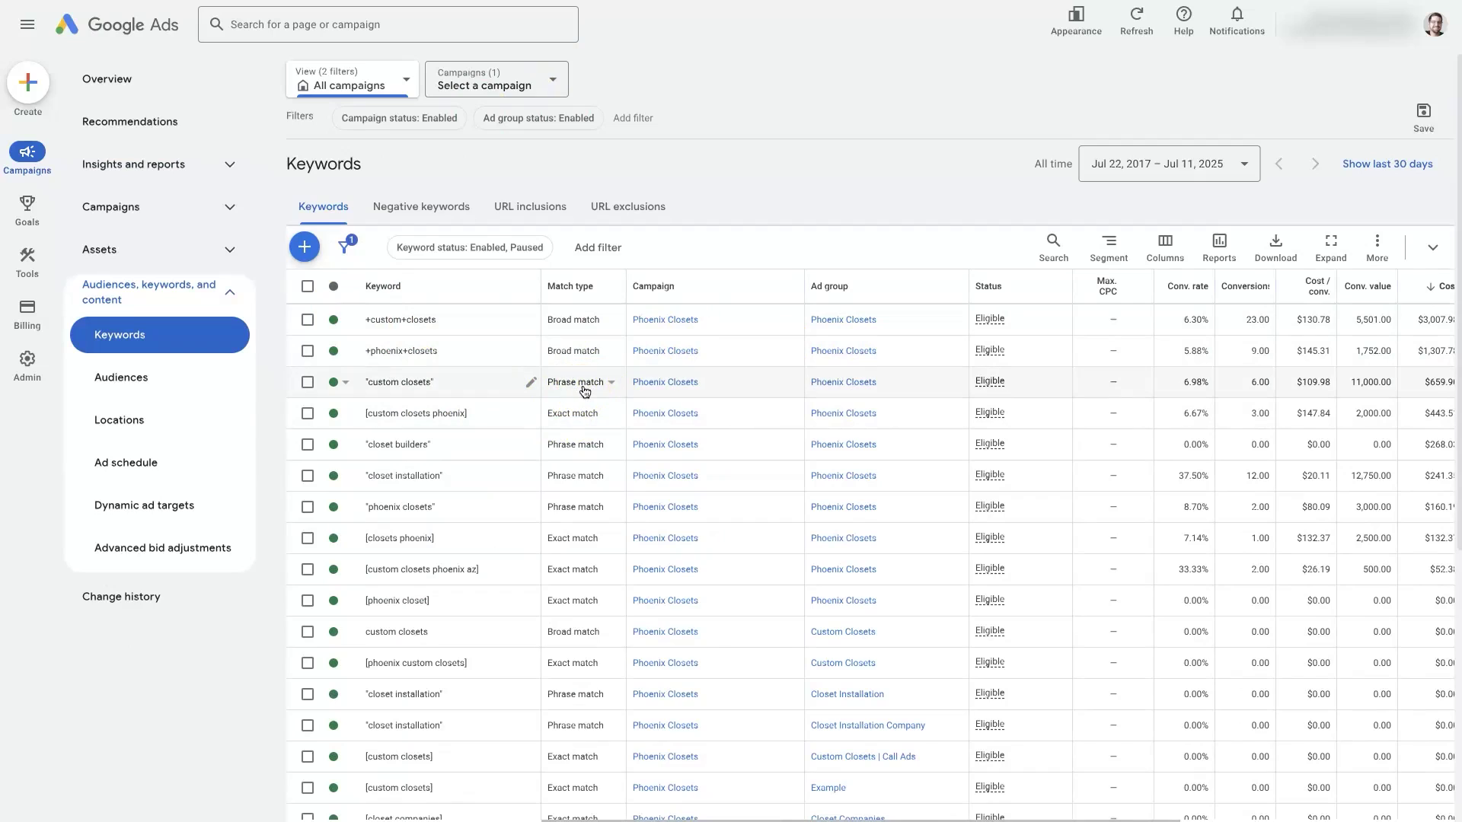
left_click(567, 360)
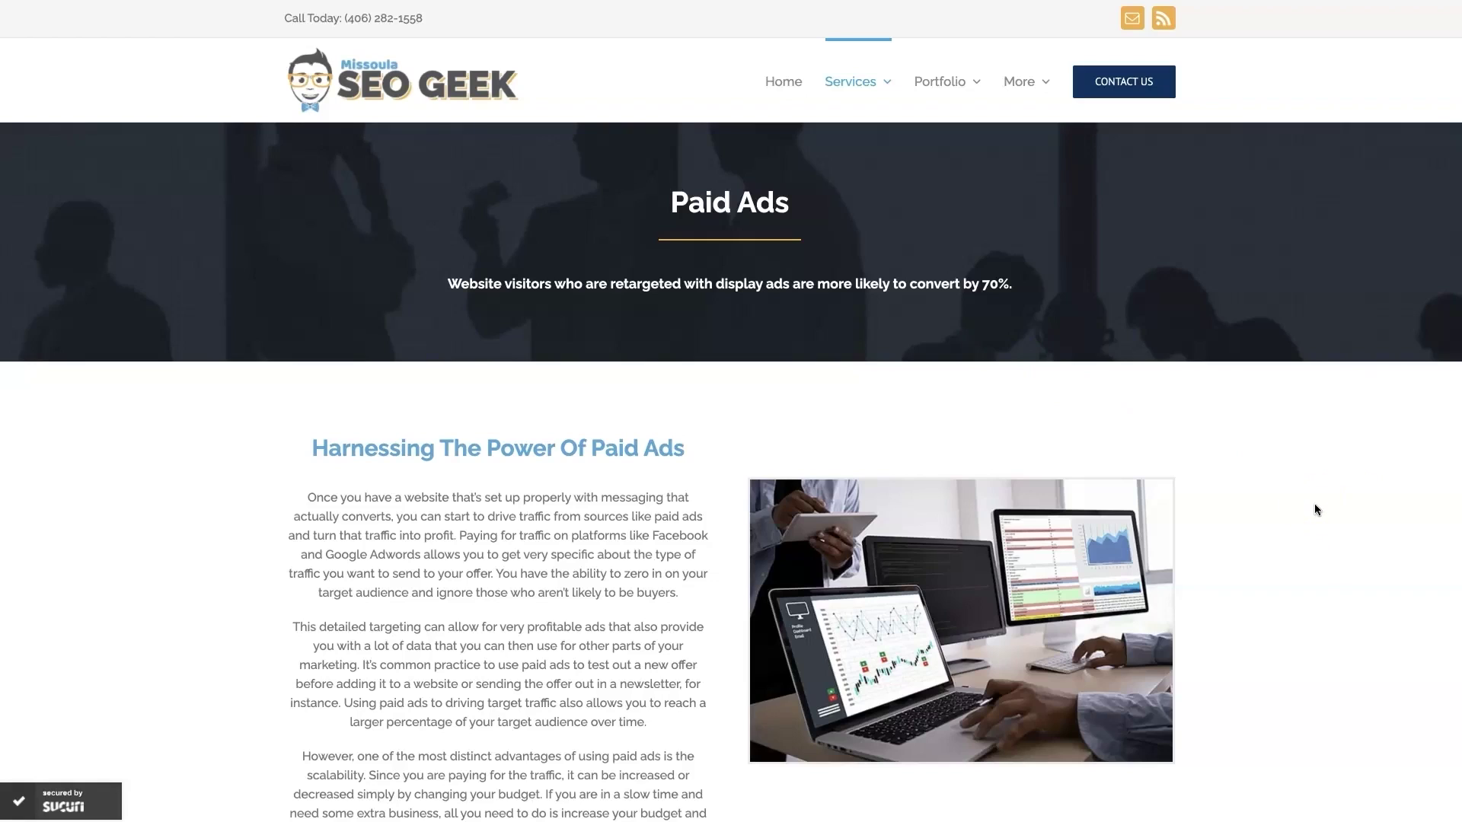
Look through the Missoula SEO Geek website's Paid Ads page, including its Facebook Ads and Google Ads sections, and return to its beginning
scroll(1295, 564, "down", 20)
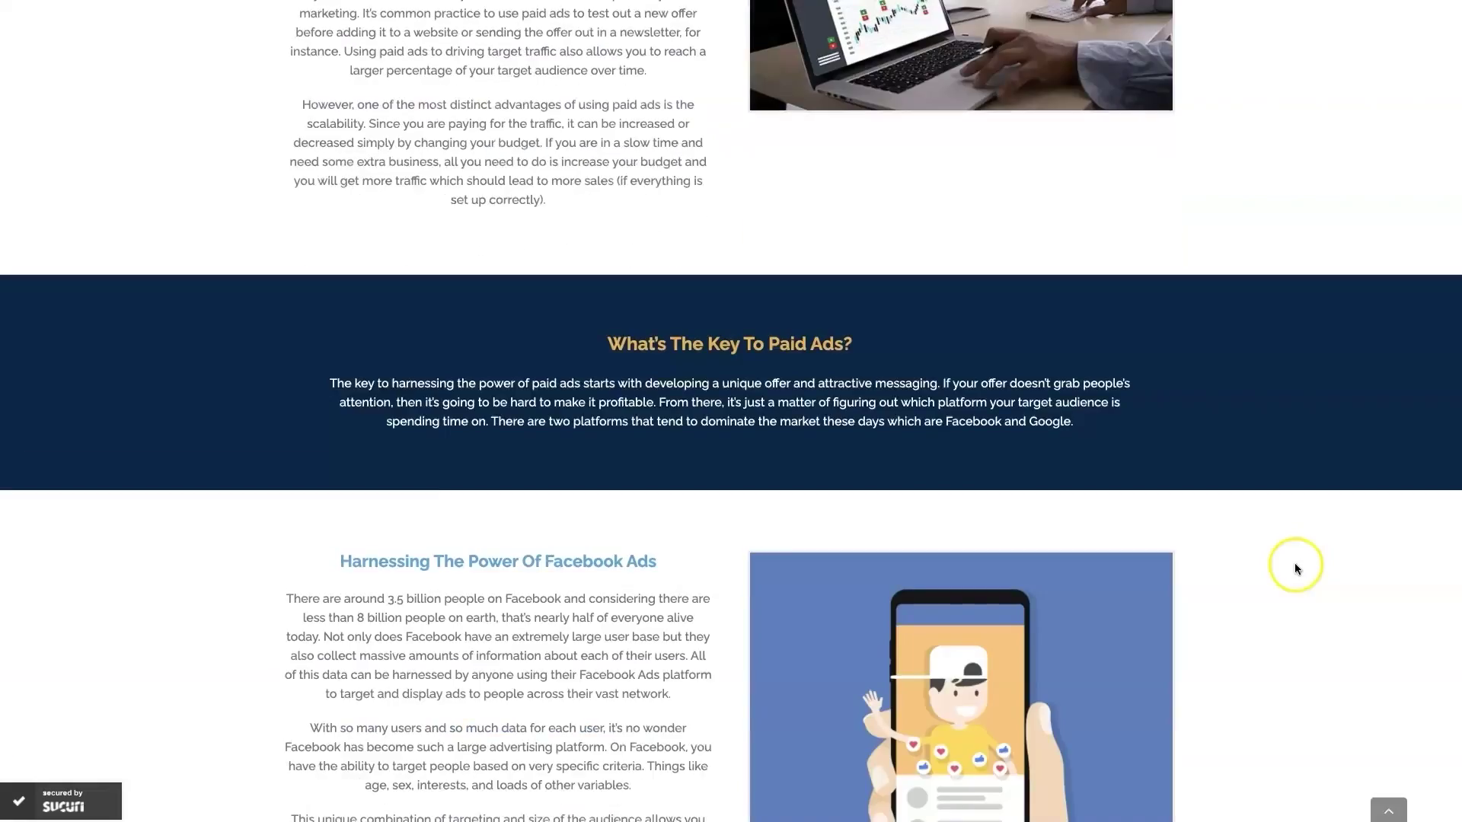
scroll(1295, 564, "down", 1)
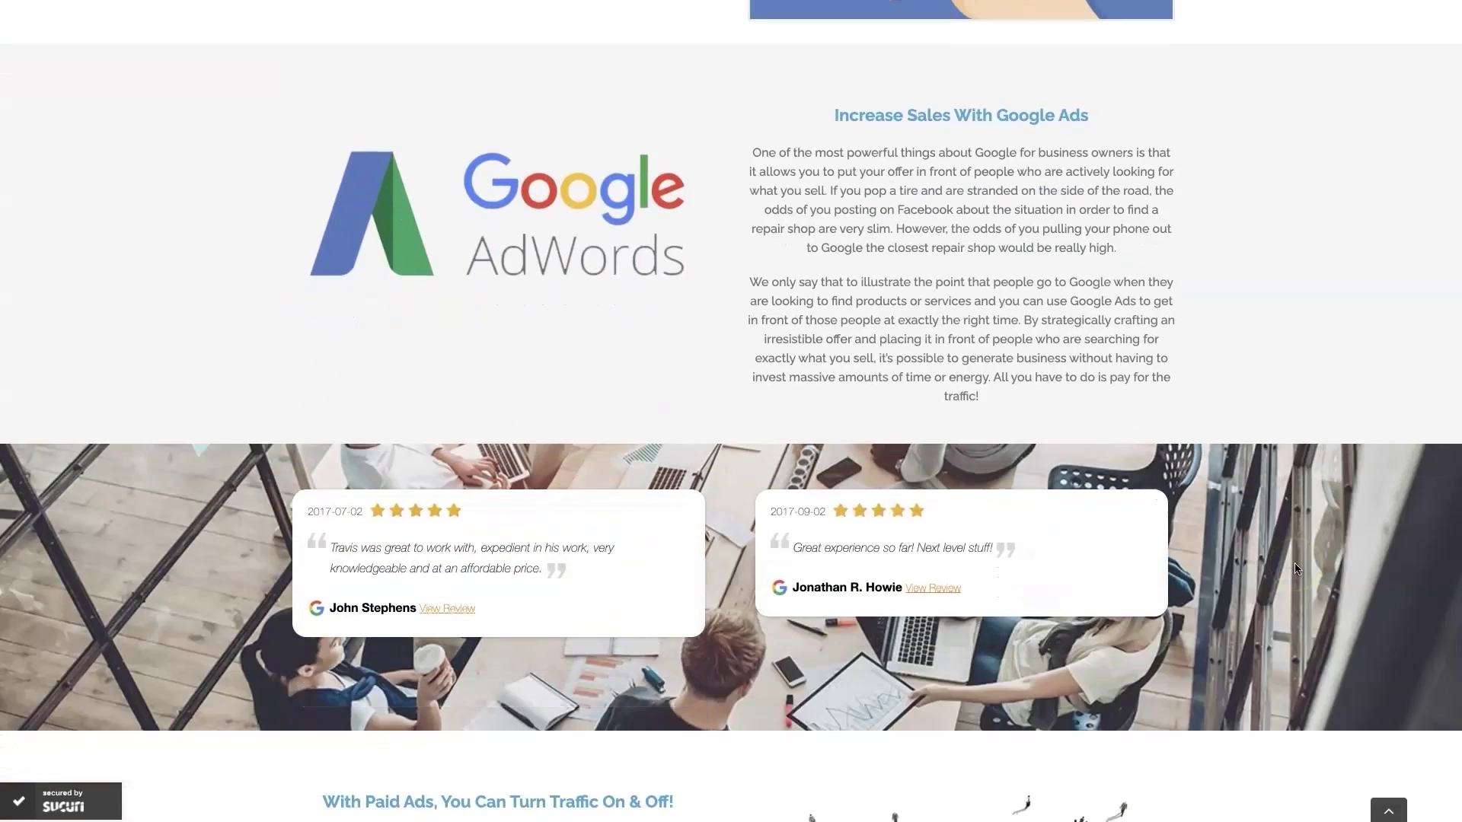
scroll(1295, 568, "up", 1)
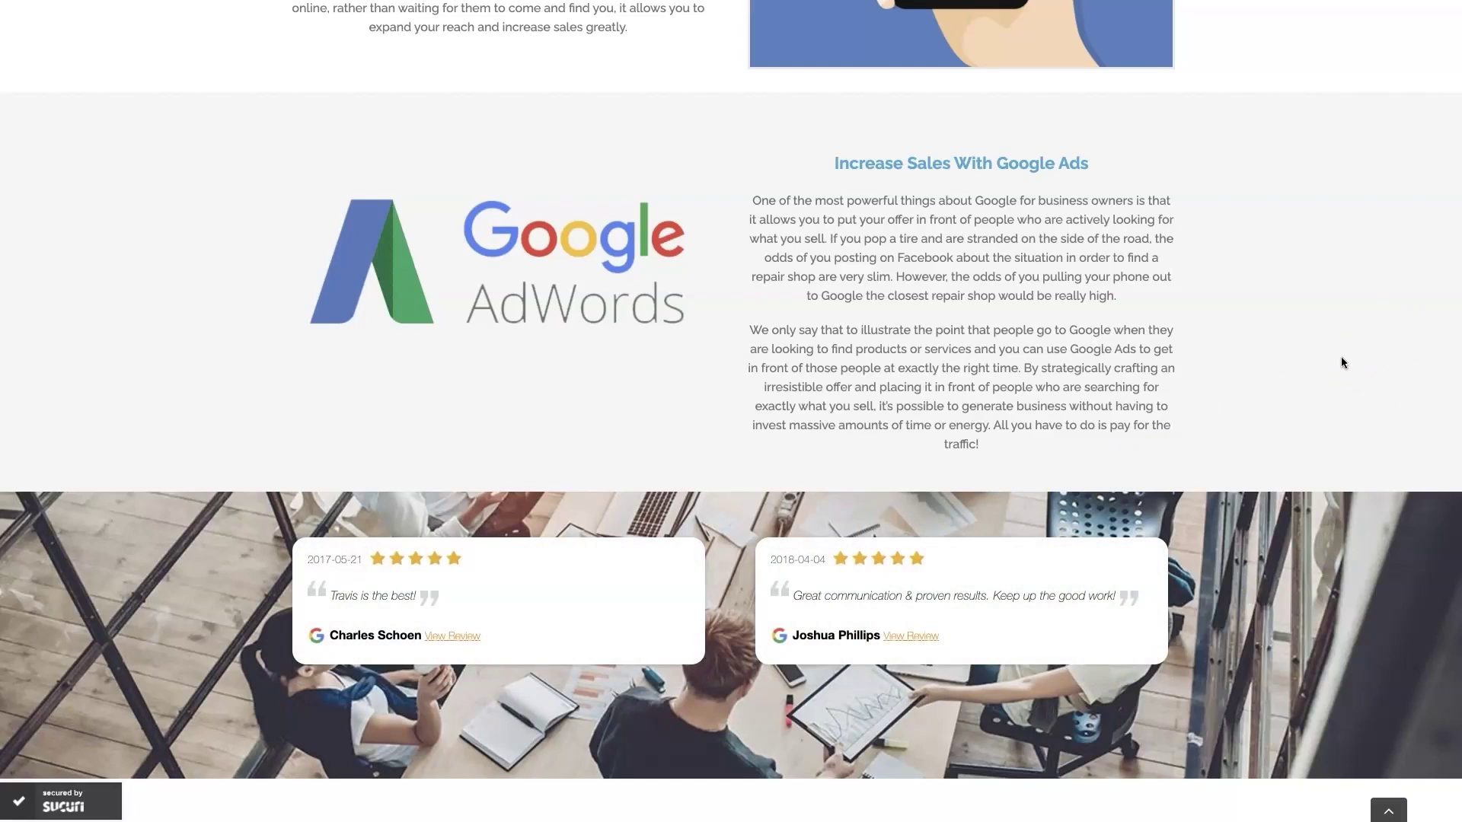
scroll(1341, 363, "up", 15)
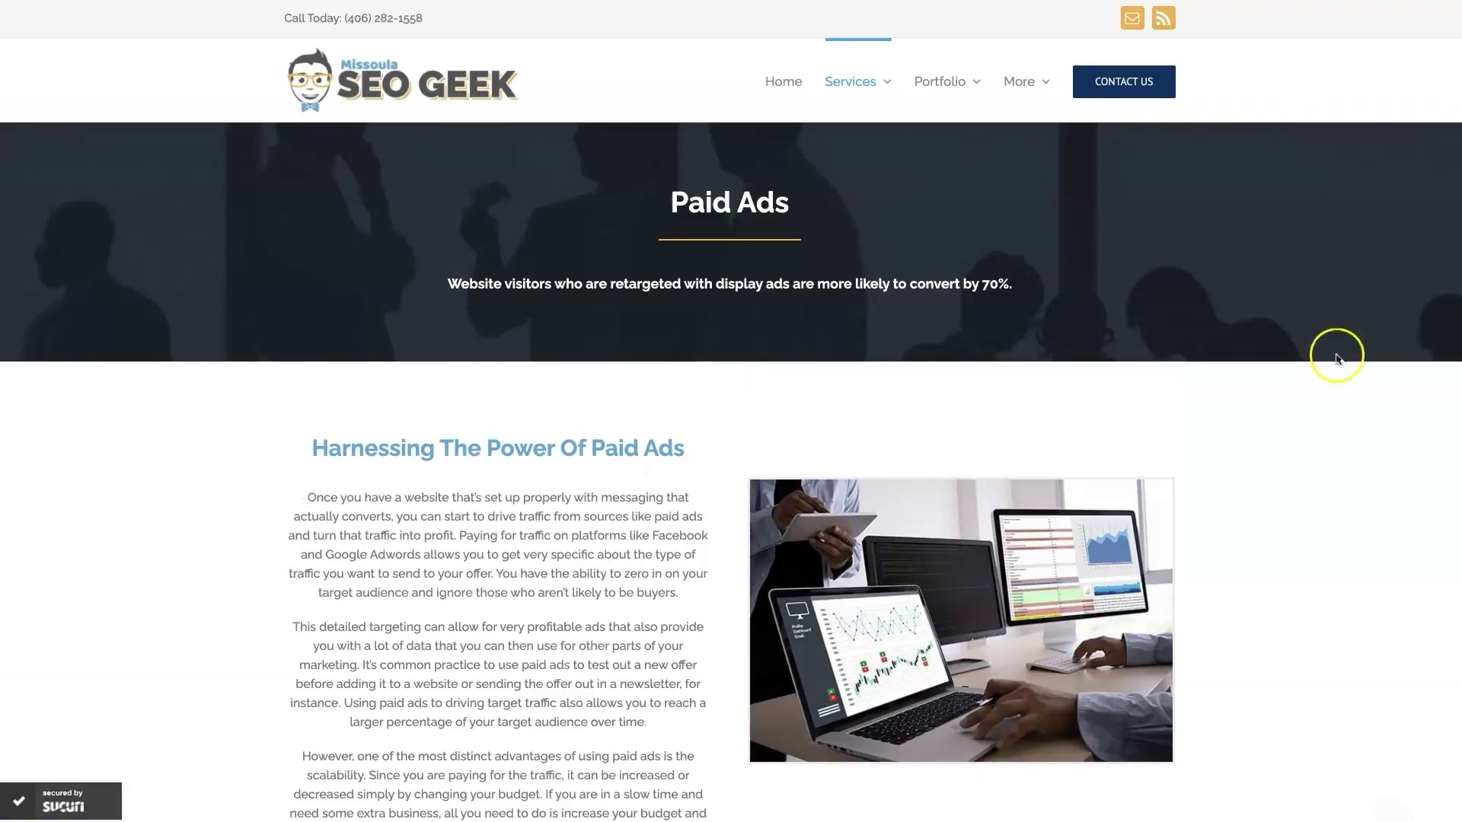